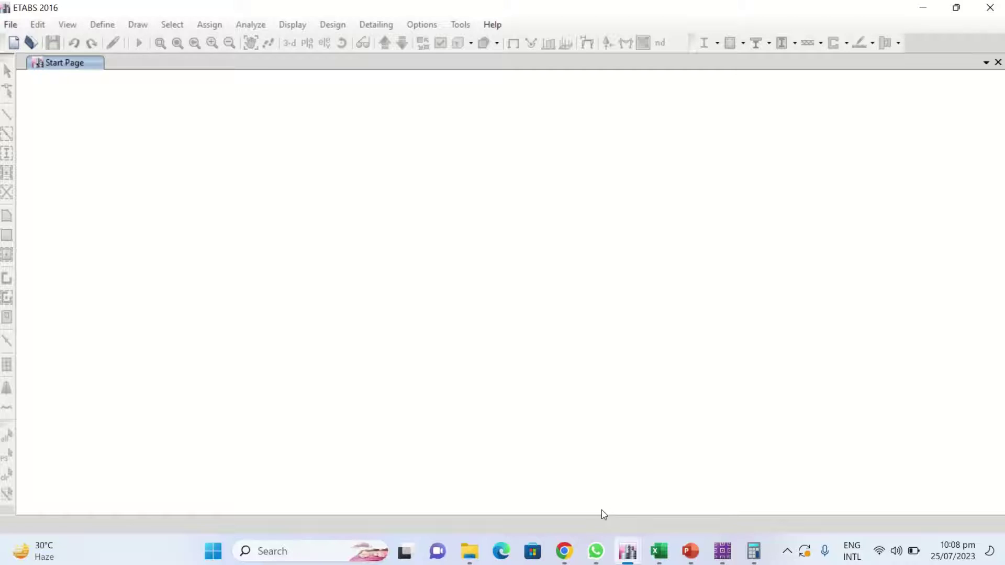
Step: Open the recent model "10 storys"
scroll(172, 338, down, 1)
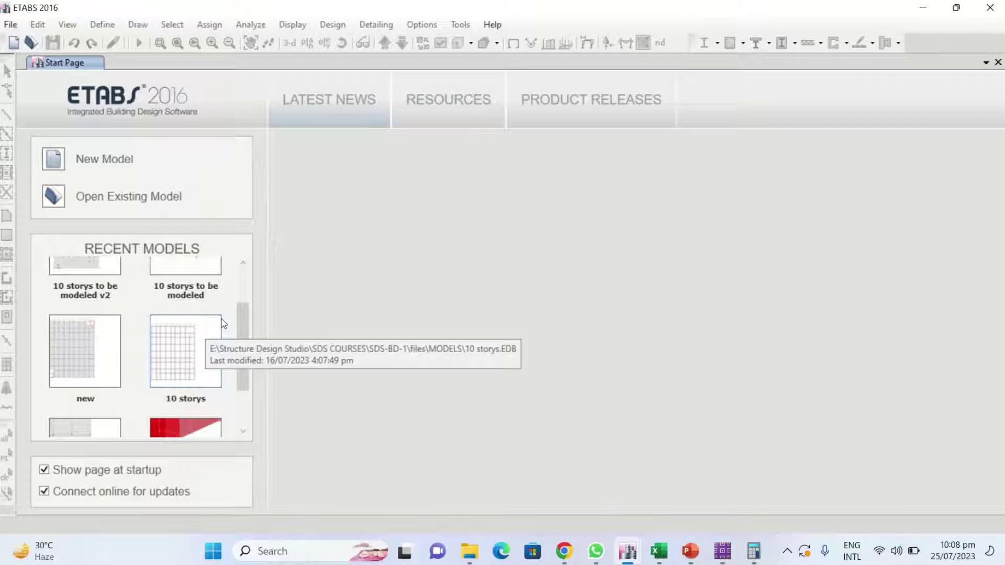
click(200, 351)
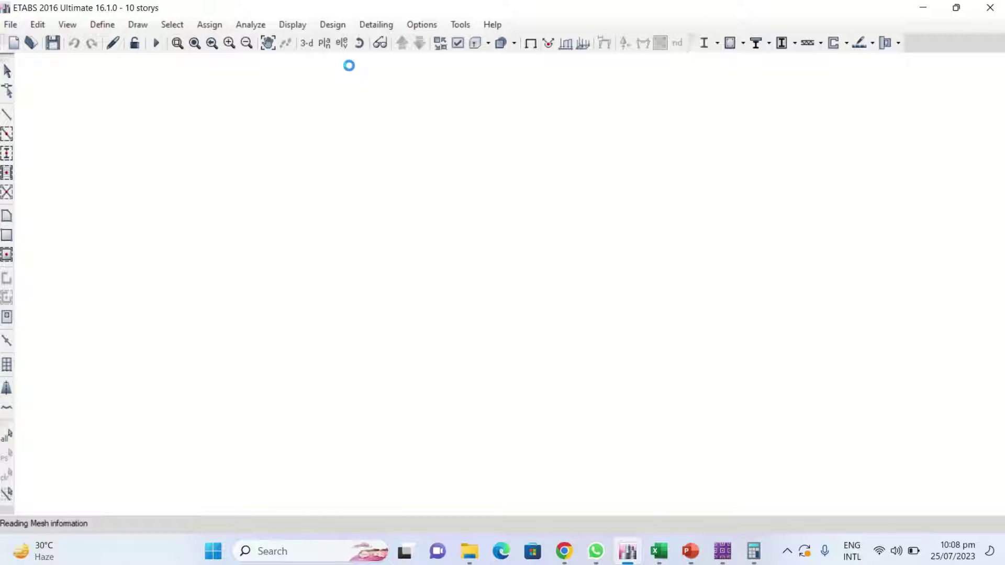
Step: Display the Base story plan view and unlock the model, accepting deletion of its analysis results
click(328, 49)
click(431, 343)
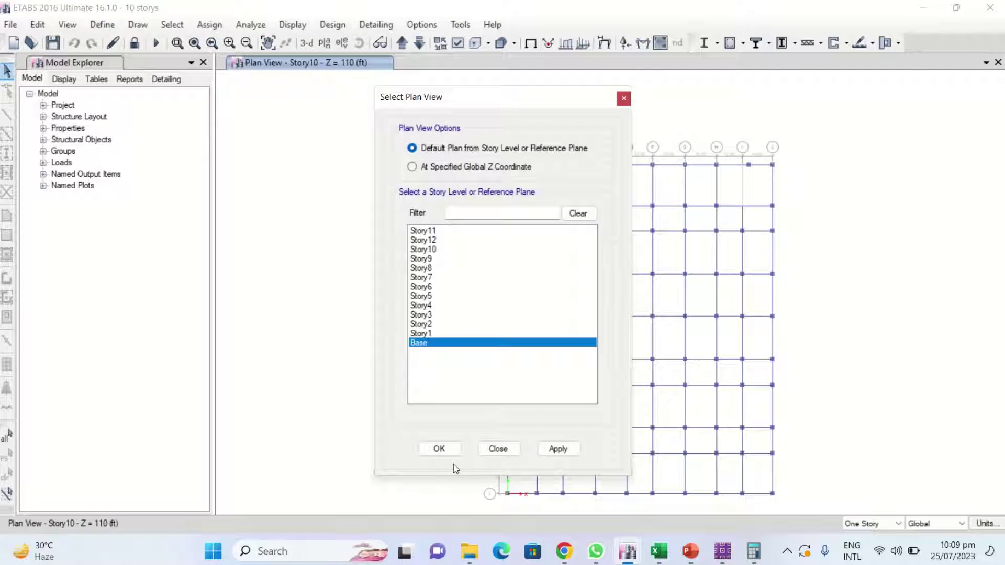
click(440, 449)
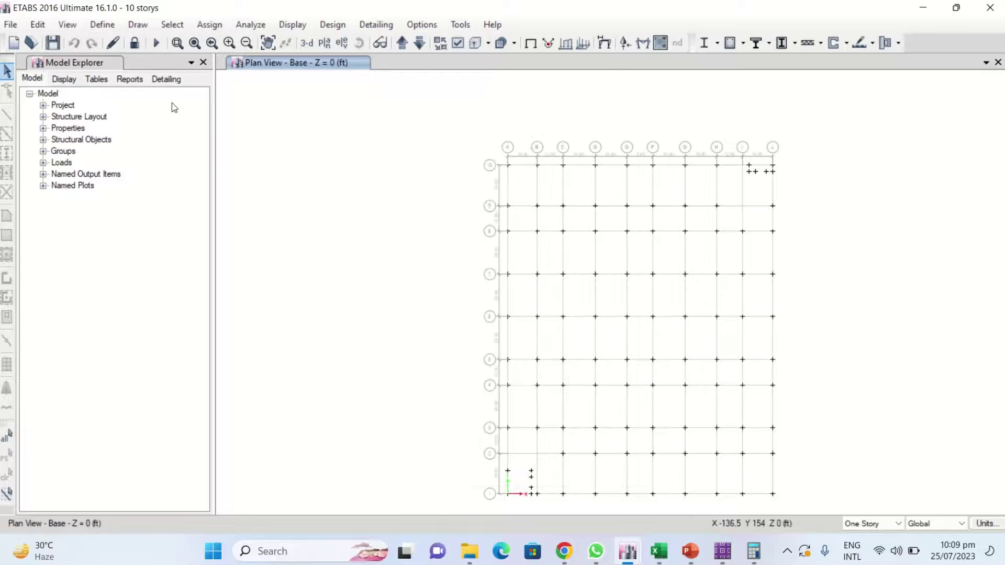
click(135, 43)
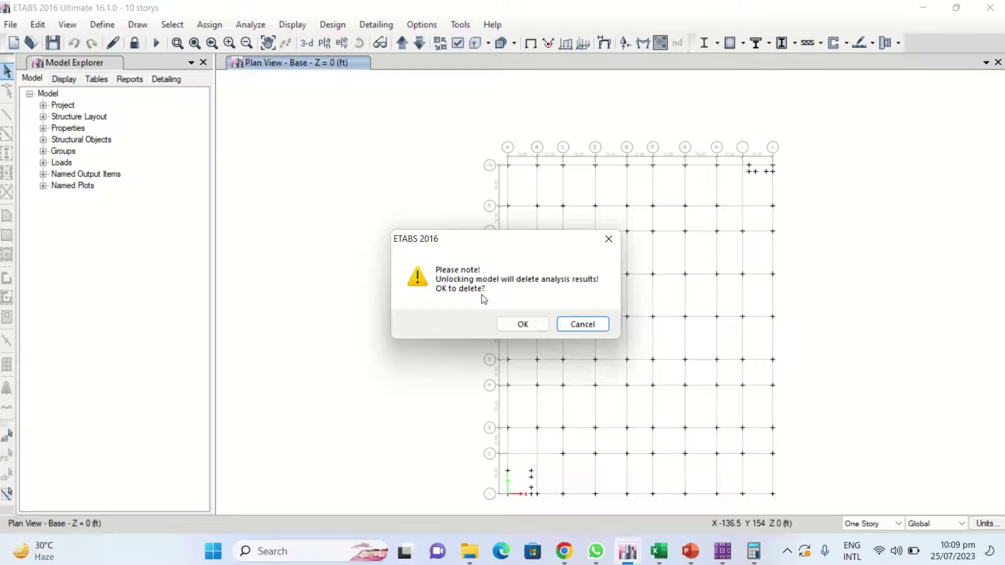
click(523, 325)
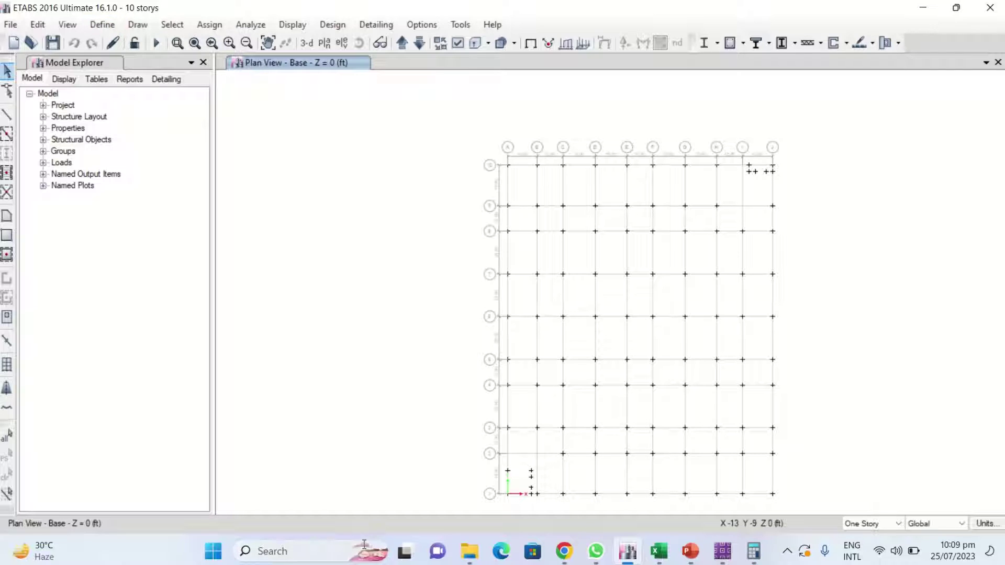
Step: Open a blank workbook in Excel, maximize its window and dismiss the licence notice
click(281, 550)
text(CA)
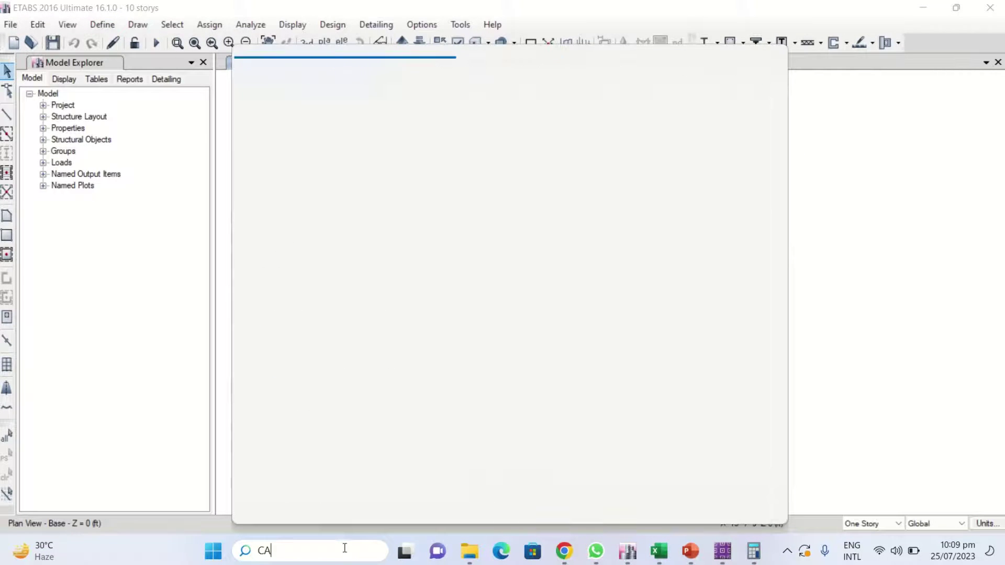
key(BackSpace)
key(BackSpace)
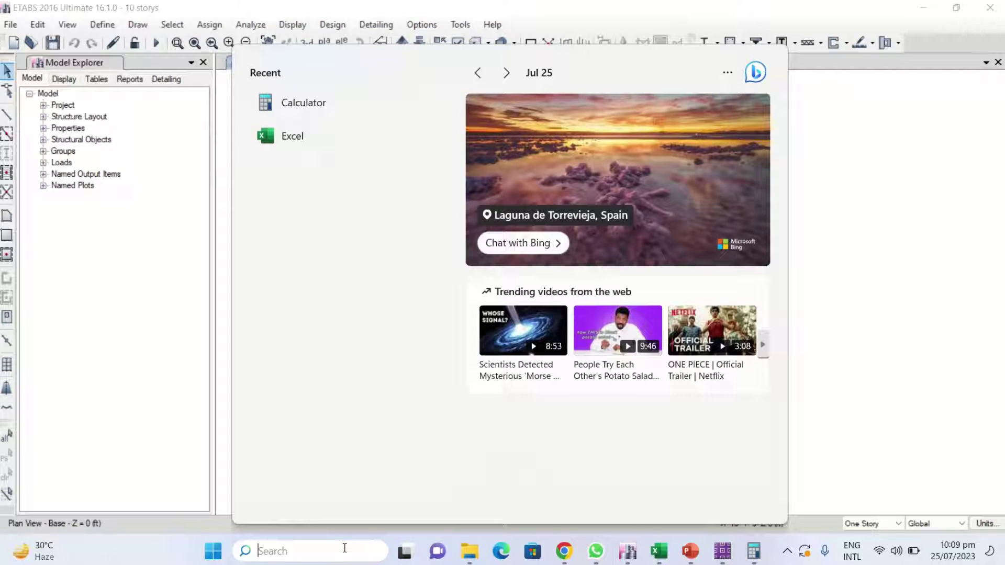
click(341, 145)
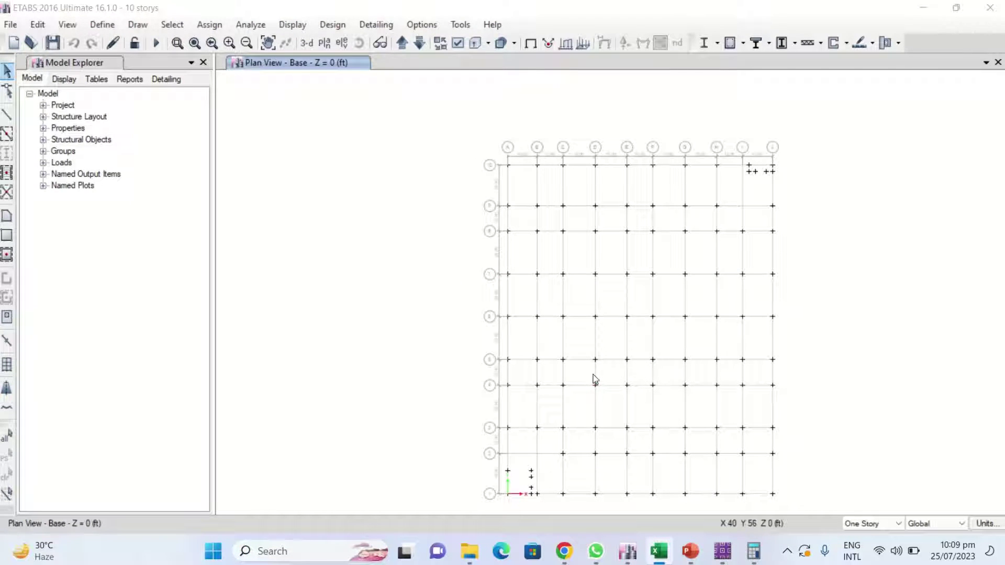
click(214, 220)
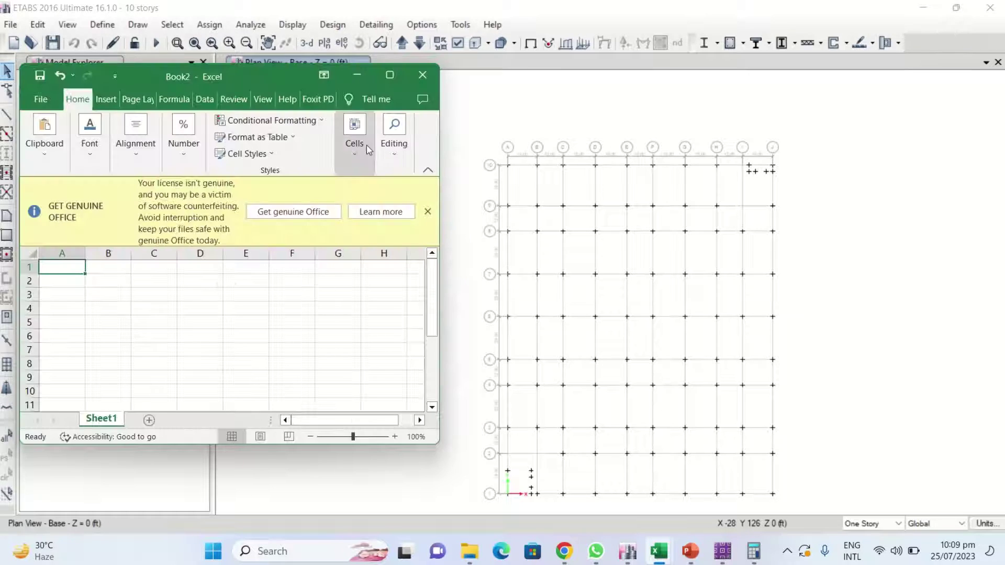
click(396, 81)
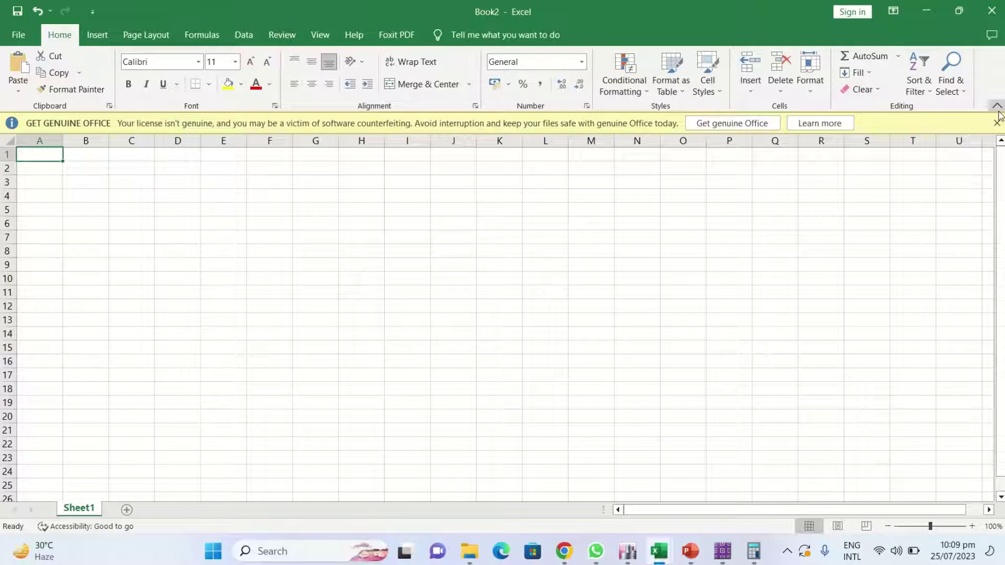
click(998, 124)
Step: Calculate the raft thickness in cell K8 with the formula =10*4
click(505, 229)
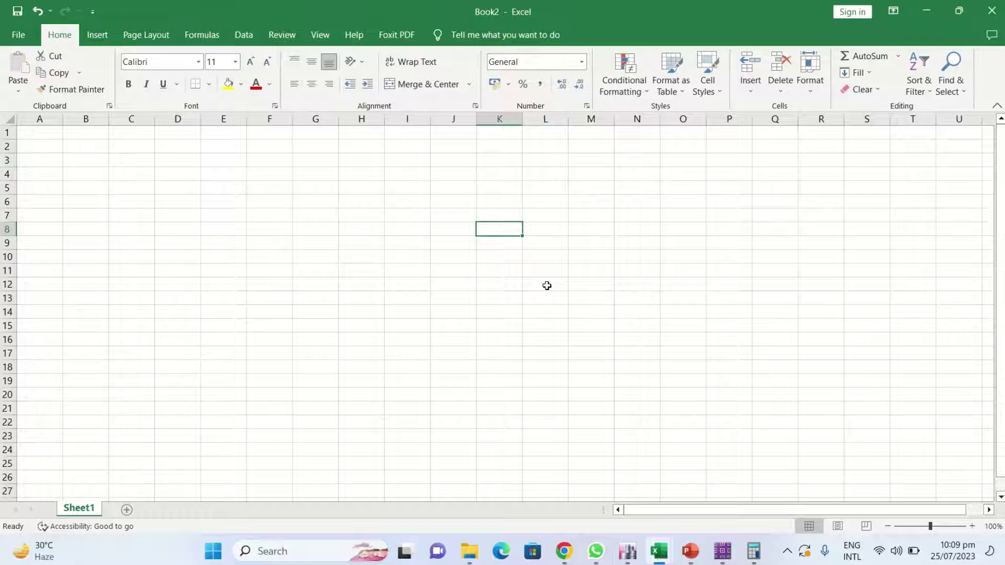
text(=10)
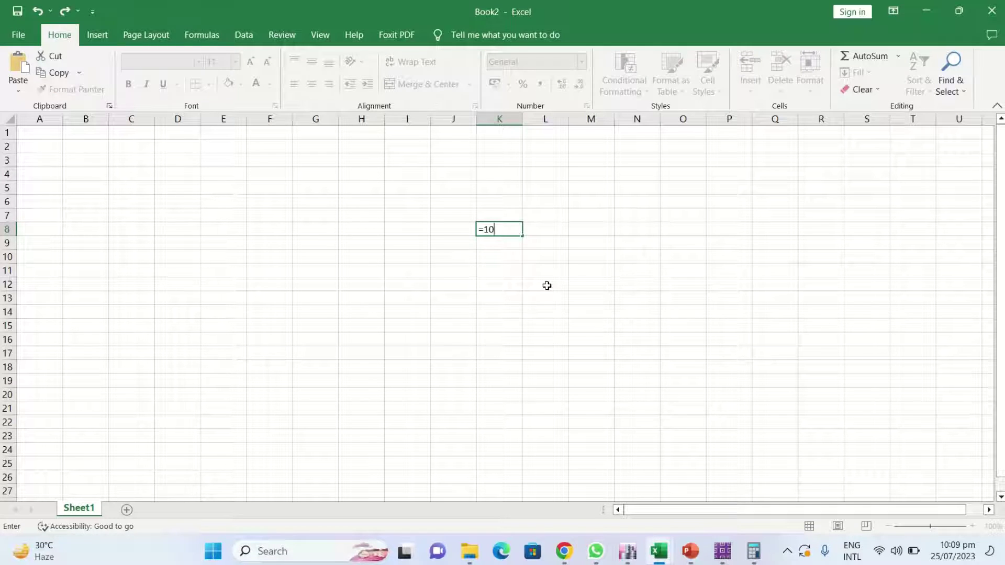
text(*4)
key(Return)
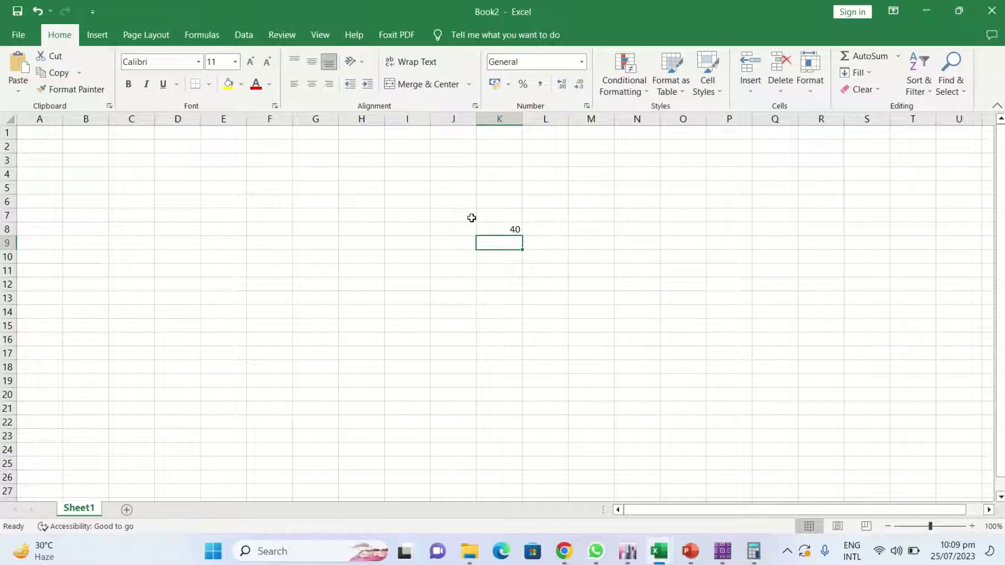
drag(472, 218, 534, 247)
click(536, 281)
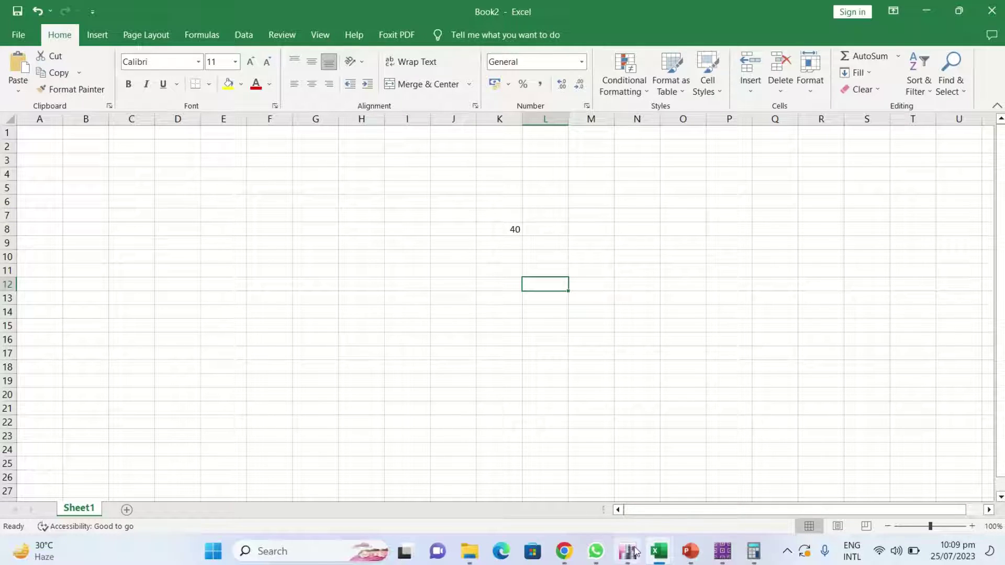
Step: Switch back to ETABS and add a new slab section property named RAFT 40
mouse_move(635, 551)
click(756, 489)
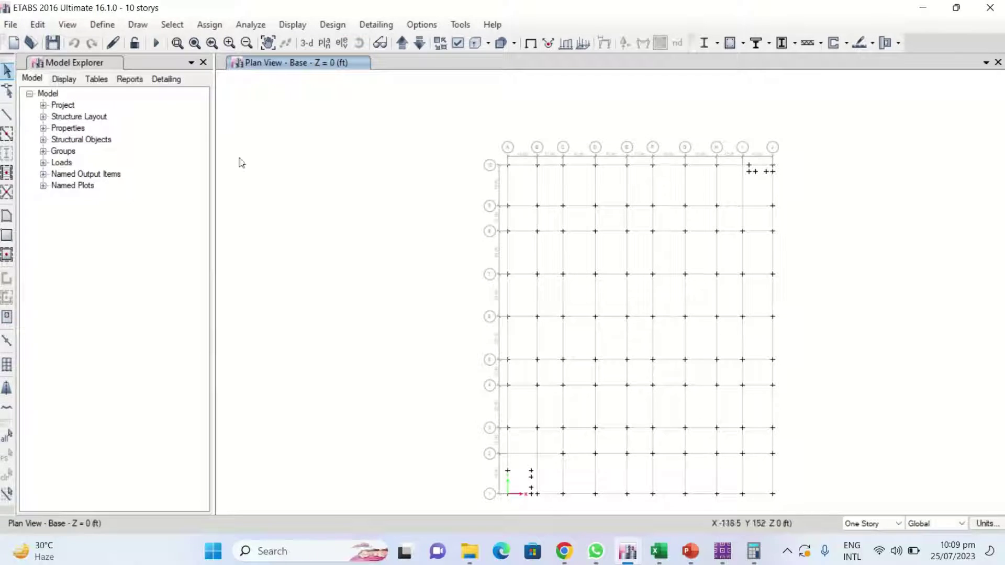
click(105, 27)
mouse_move(152, 65)
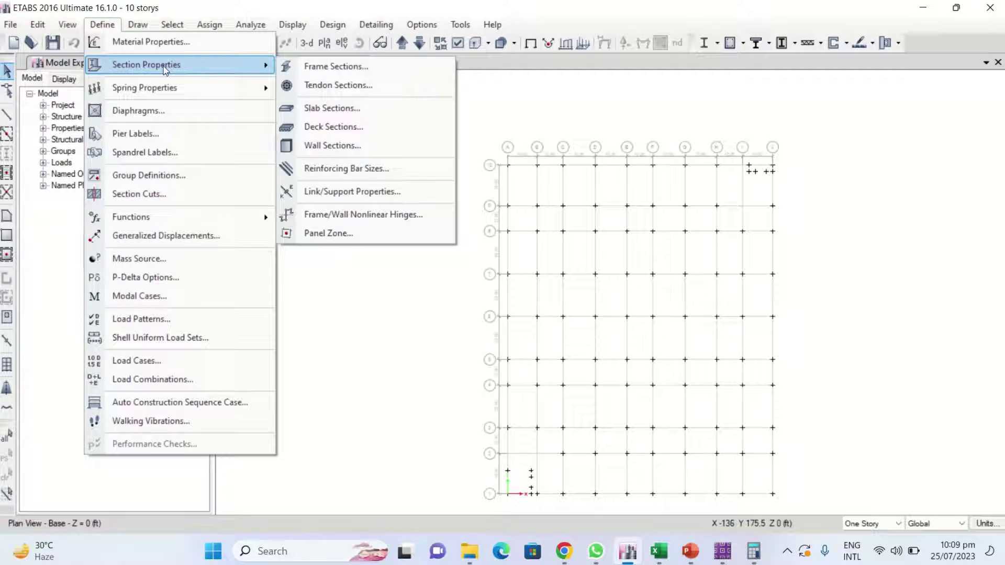
click(329, 109)
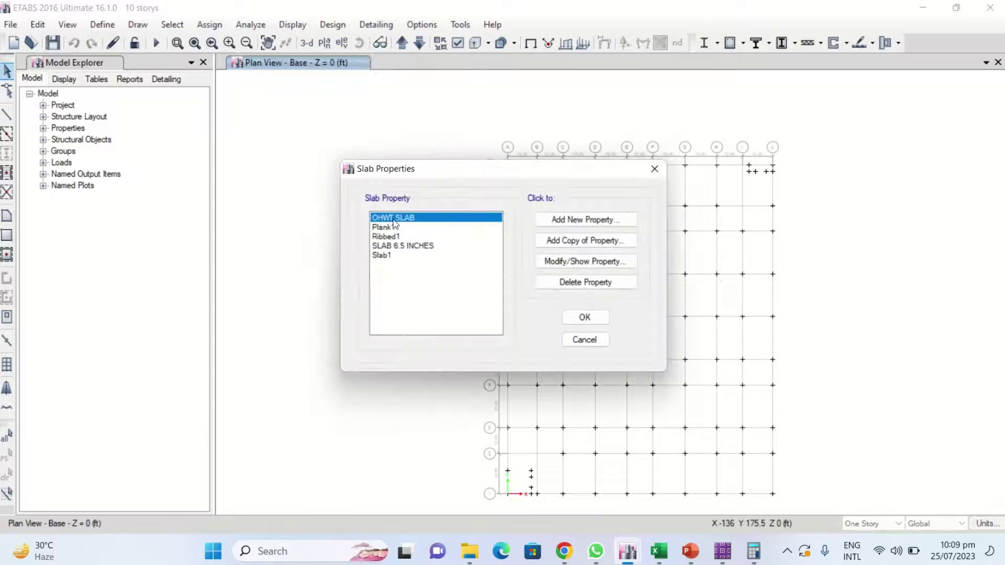
click(560, 220)
double_click(510, 116)
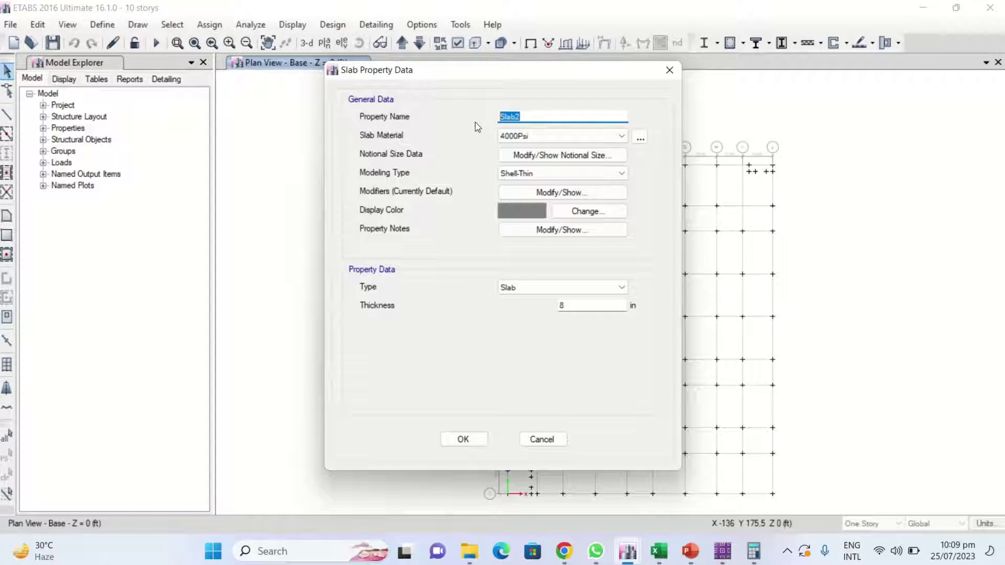
text(RAFT 40)
Step: Set the RAFT 40 modeling type to Shell-Thick and its thickness to 40 in, and save the slab properties
click(536, 175)
key(Down)
key(Return)
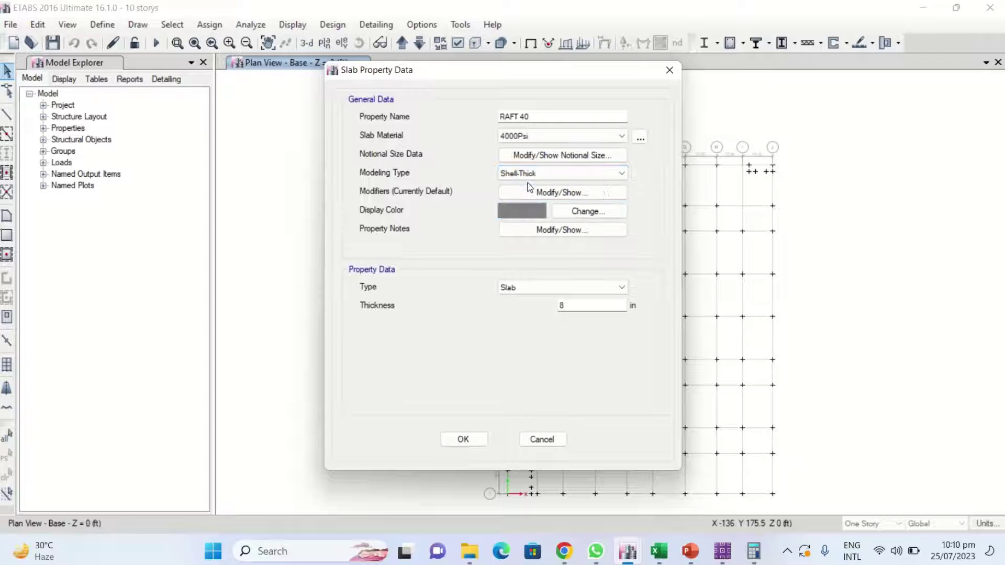
click(535, 175)
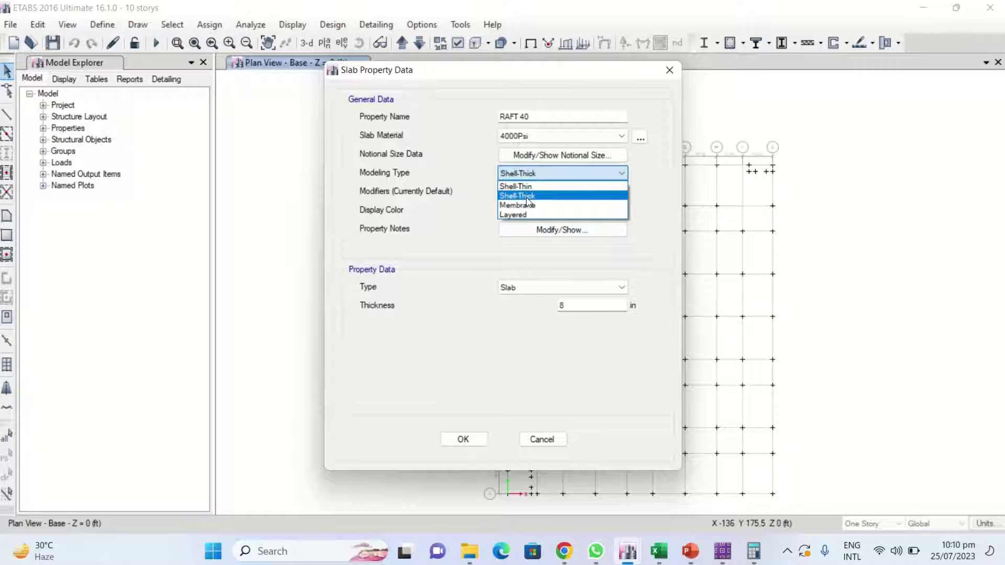
click(527, 201)
drag(575, 304, 512, 319)
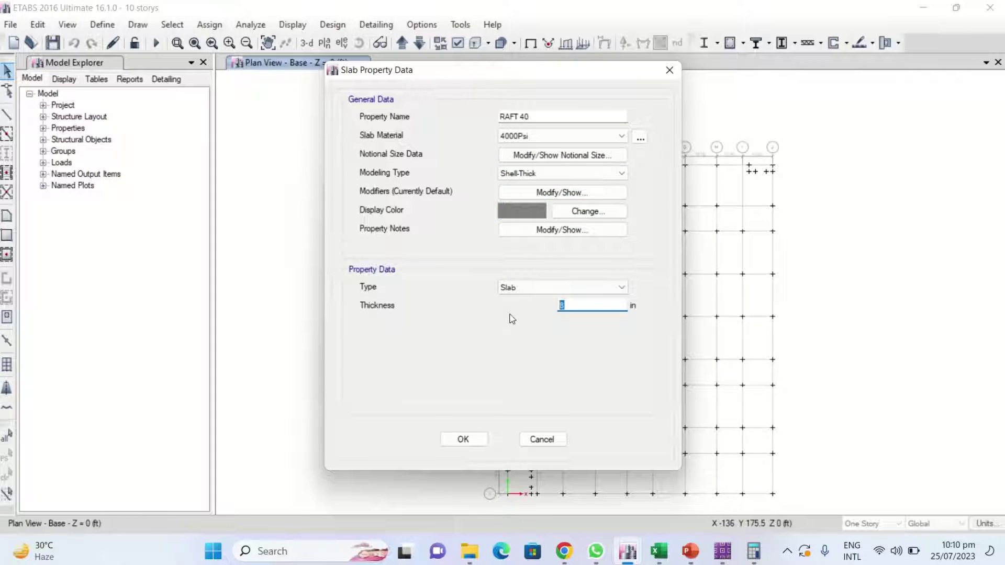
text(40)
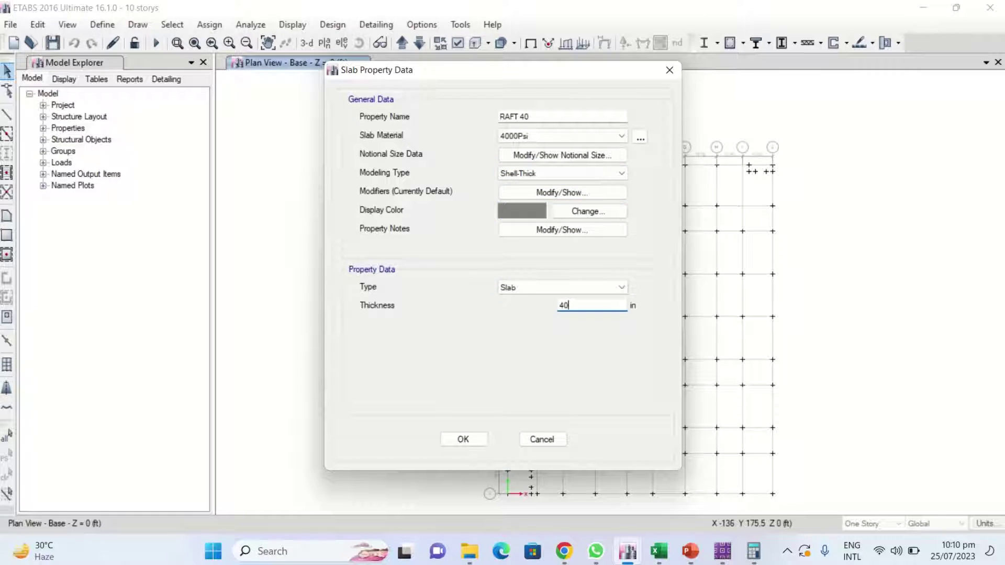
click(463, 439)
click(584, 318)
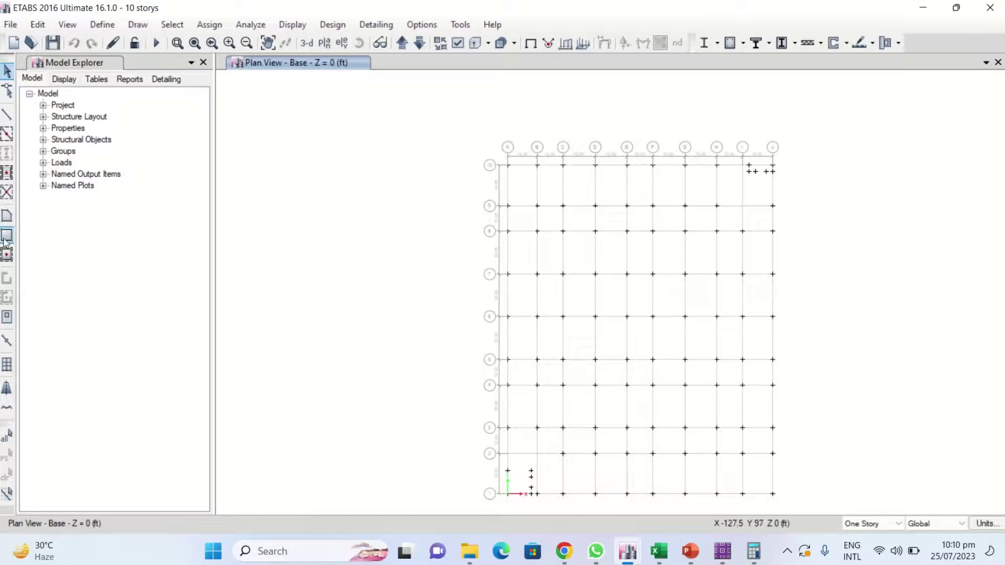
Step: Draw a rectangular slab with the RAFT 40 property over the whole base grid, from grid point A-10 to J-1
middle_drag(522, 296, 453, 265)
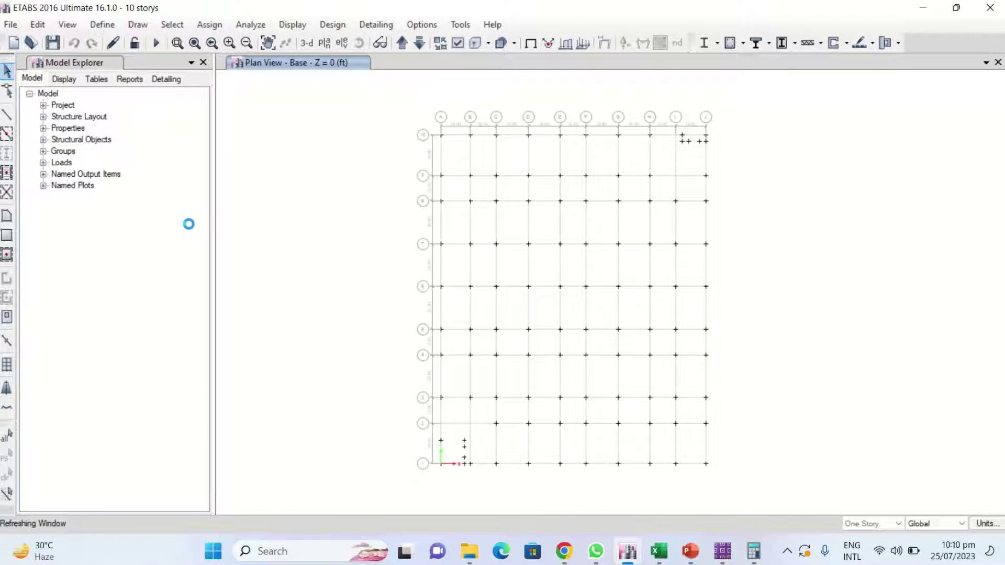
click(7, 236)
click(164, 425)
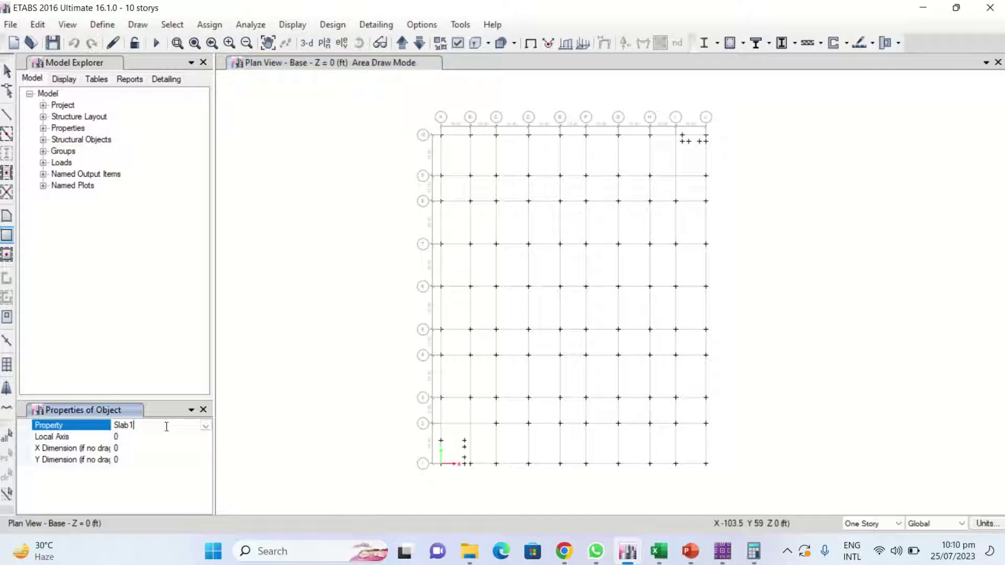
click(206, 426)
scroll(169, 481, down, 1)
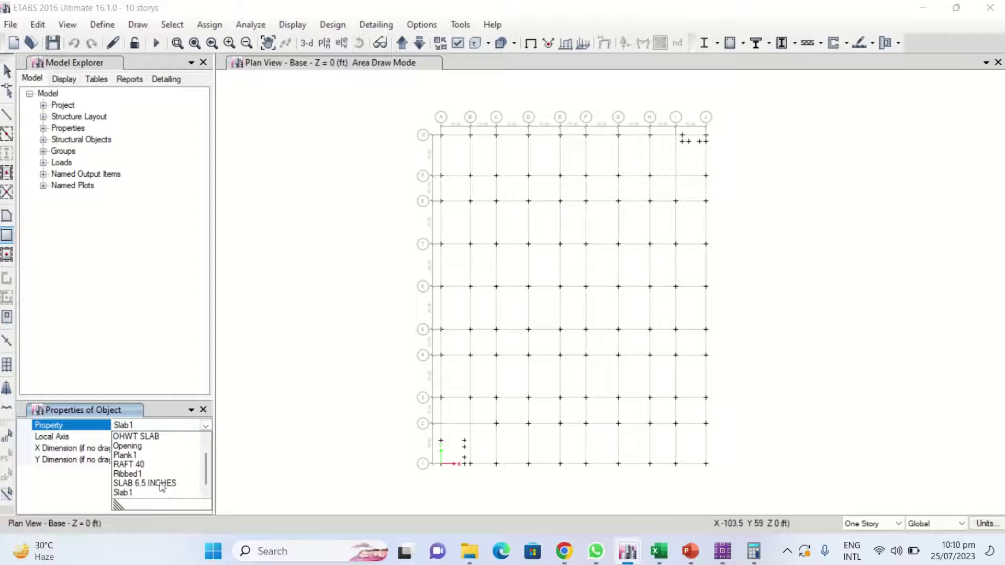
click(147, 465)
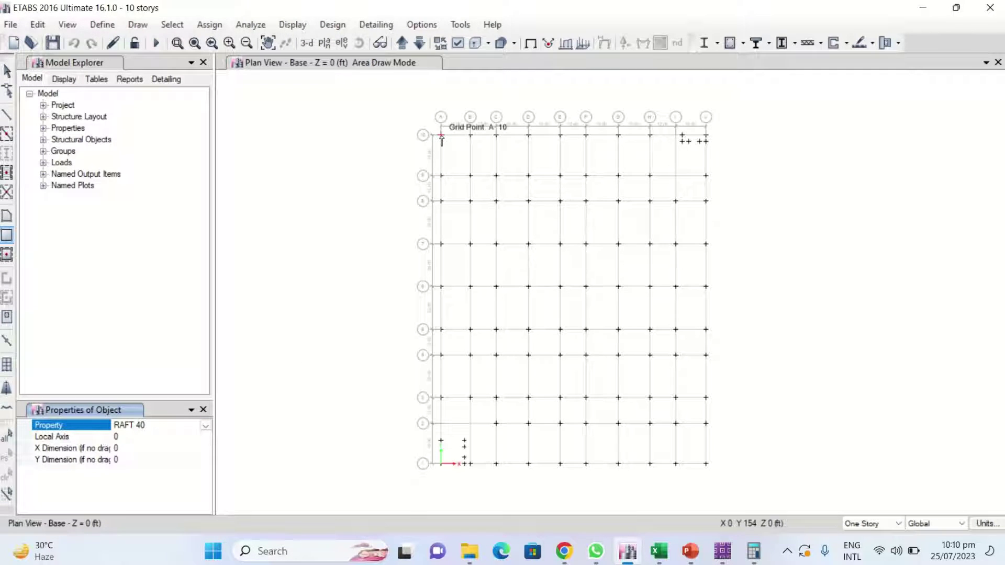
mouse_move(441, 135)
mouse_down()
mouse_move(610, 418)
mouse_move(687, 474)
mouse_move(707, 471)
mouse_move(668, 461)
mouse_up()
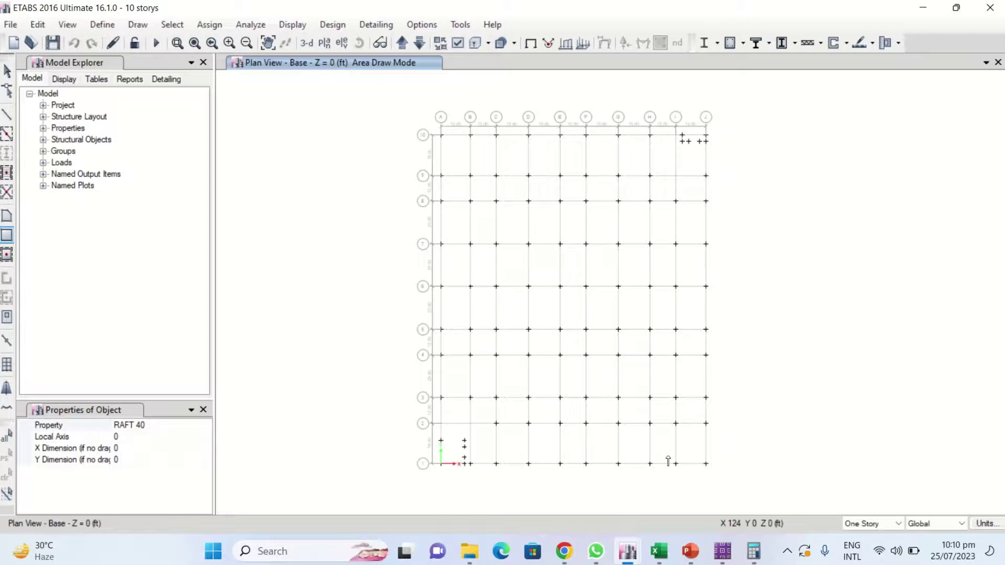
Step: Display object fill in the plan through the view options and end the area drawing
click(458, 43)
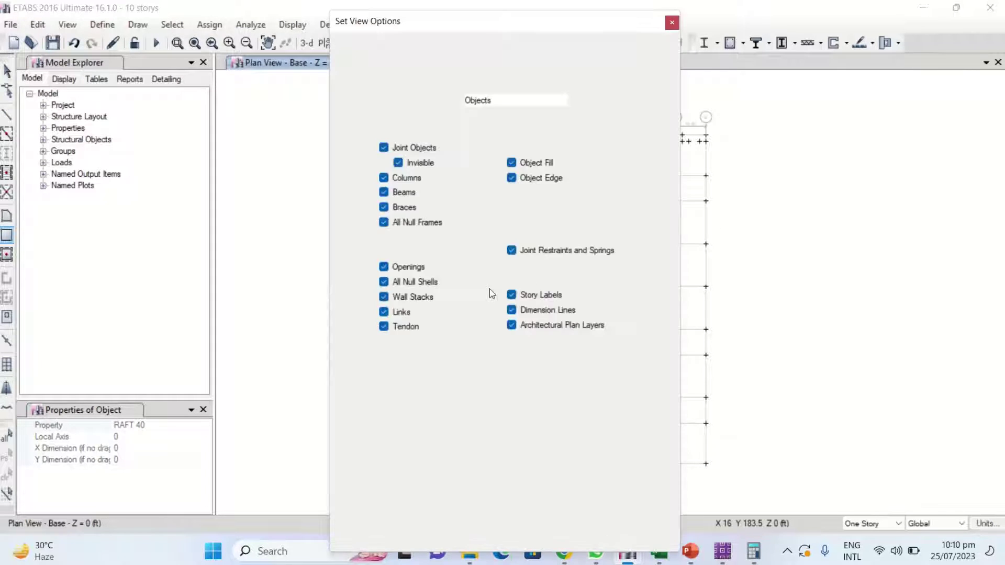
click(443, 517)
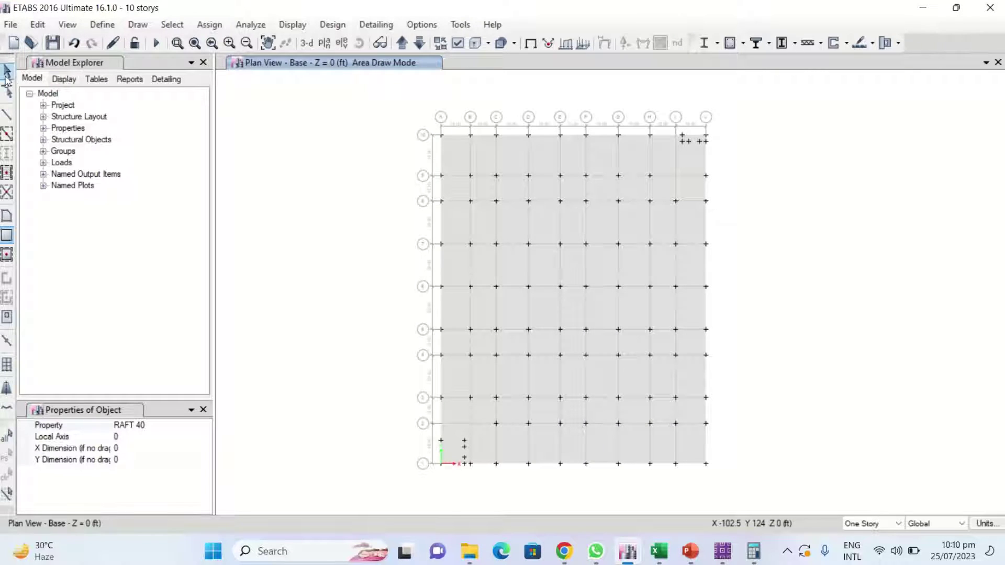
click(7, 74)
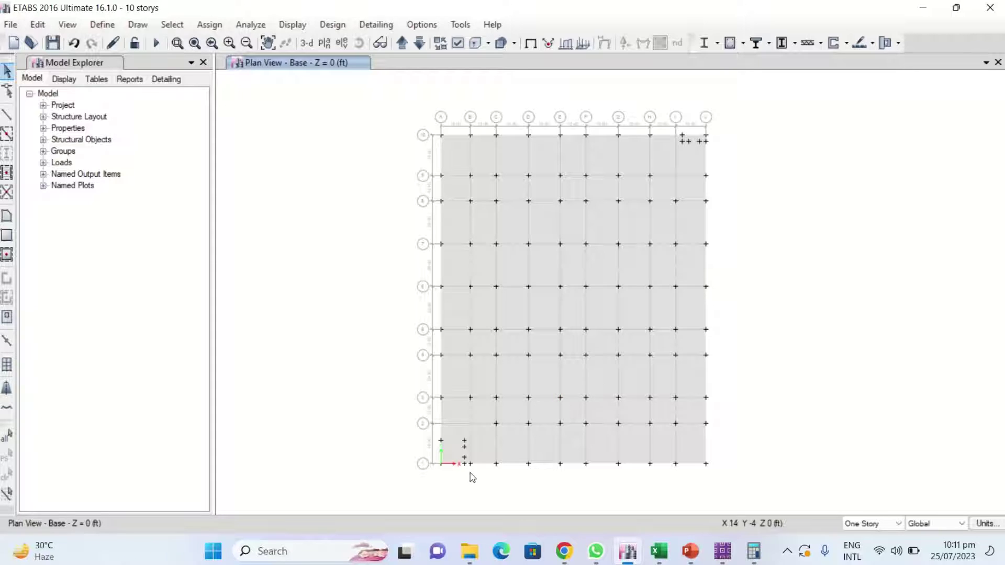
Step: Draw a rectangular Opening of about 11 by 11 ft in the raft slab at grid corner A-1, between the existing joints
scroll(457, 471, up, 3)
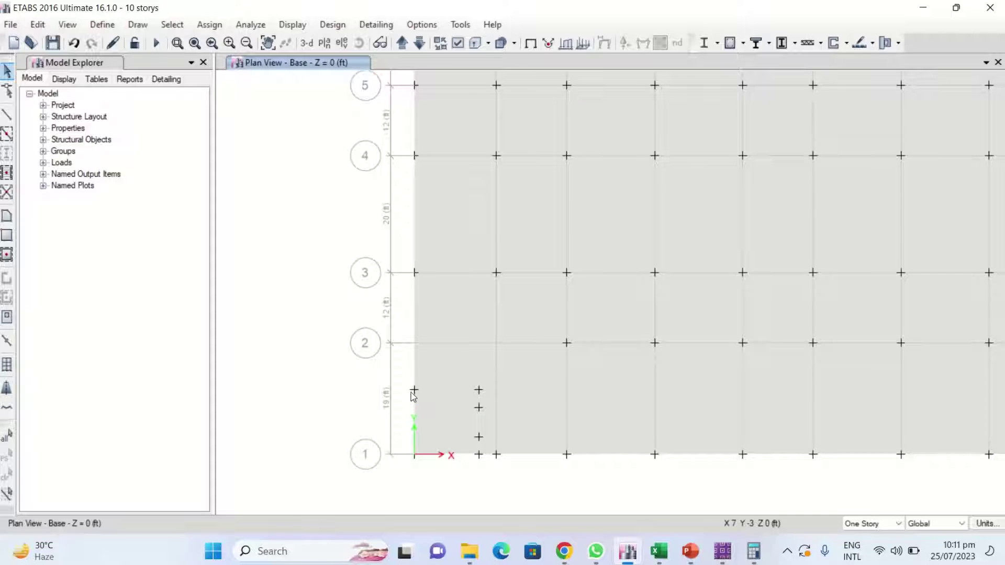
click(6, 235)
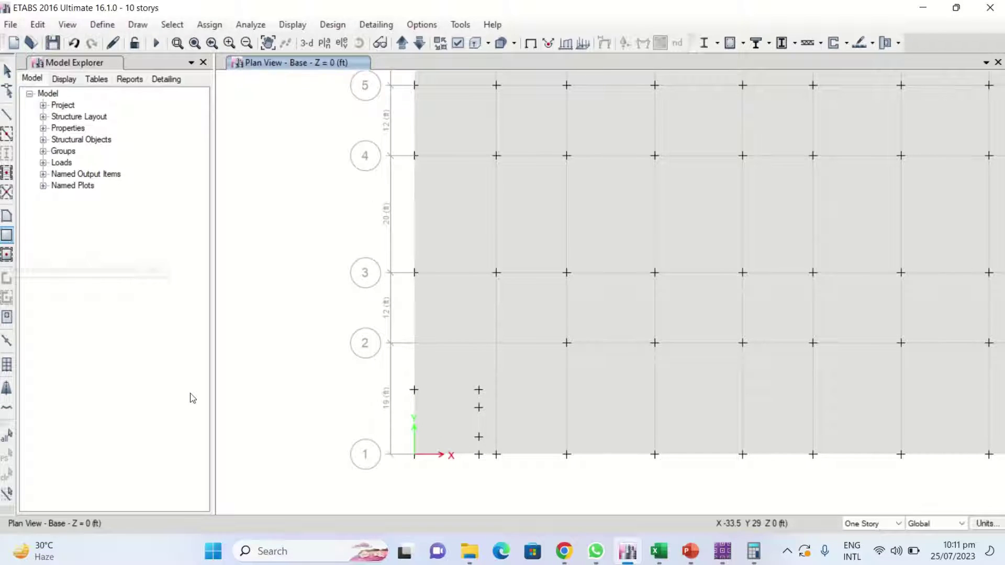
click(170, 425)
click(205, 425)
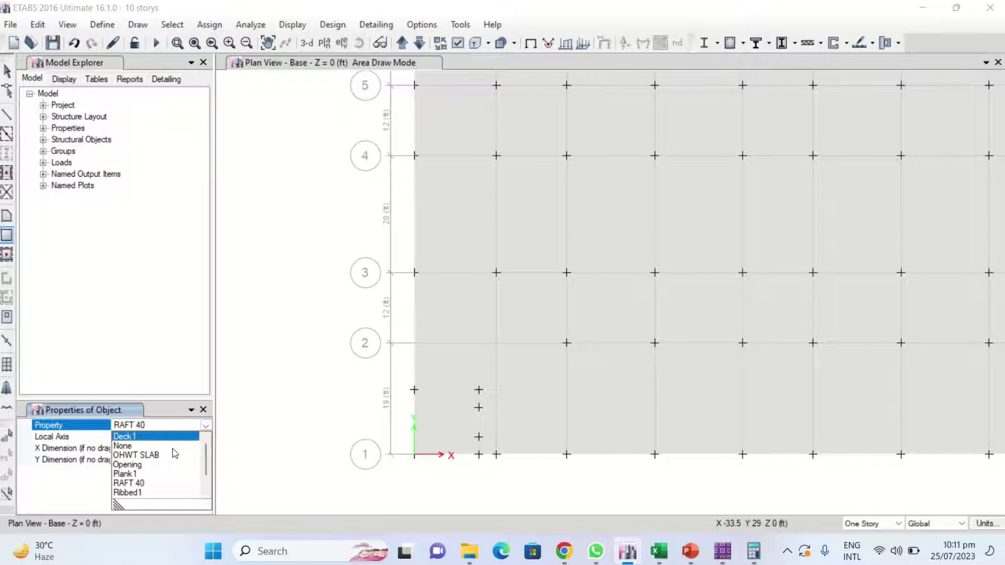
scroll(175, 454, down, 2)
scroll(176, 461, up, 2)
click(132, 465)
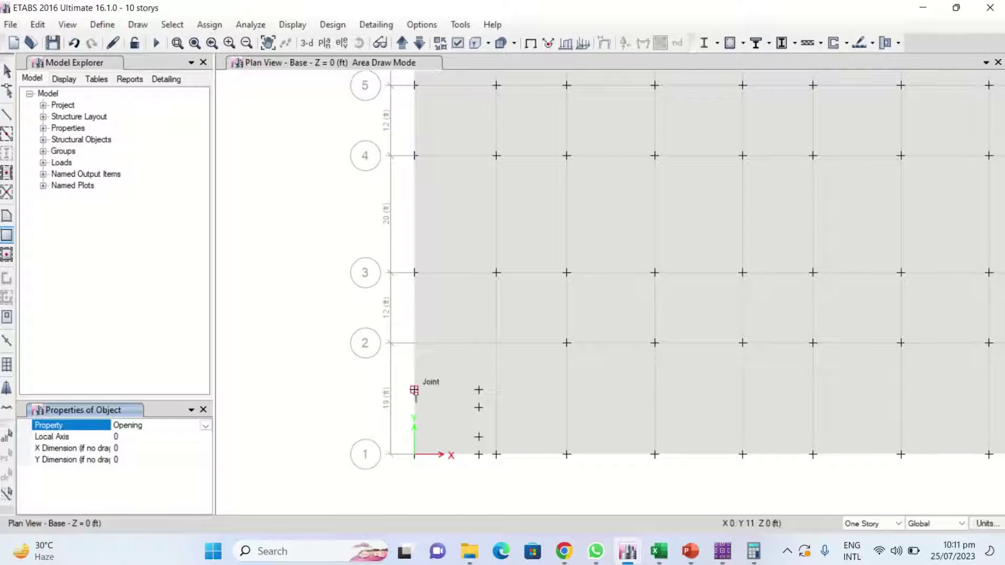
drag(414, 391, 479, 457)
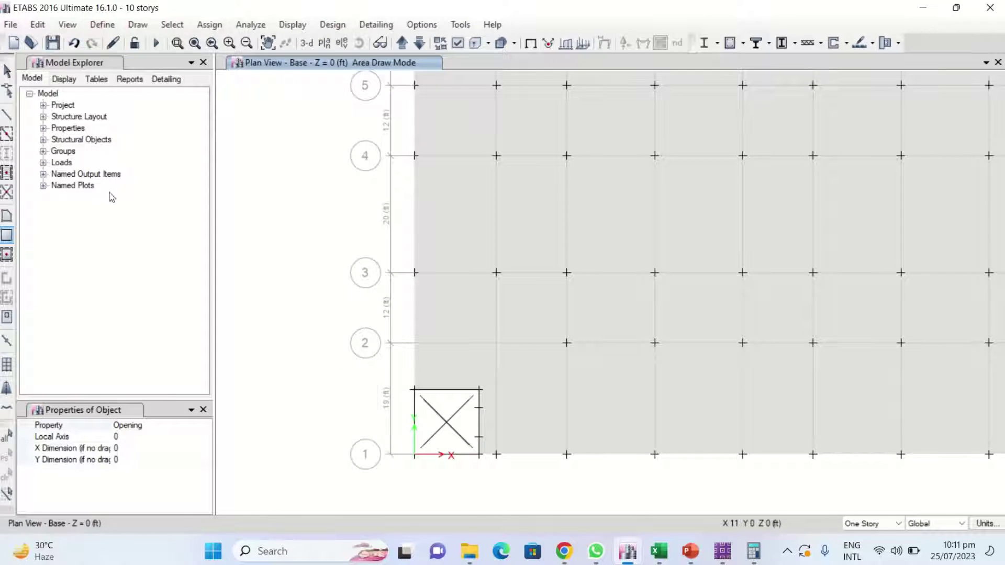
click(7, 71)
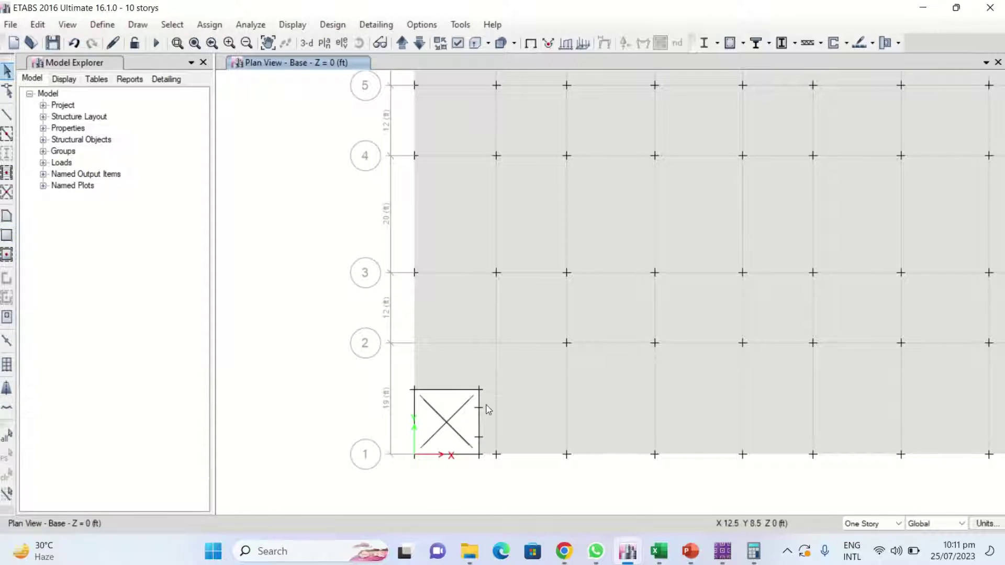
scroll(486, 408, down, 3)
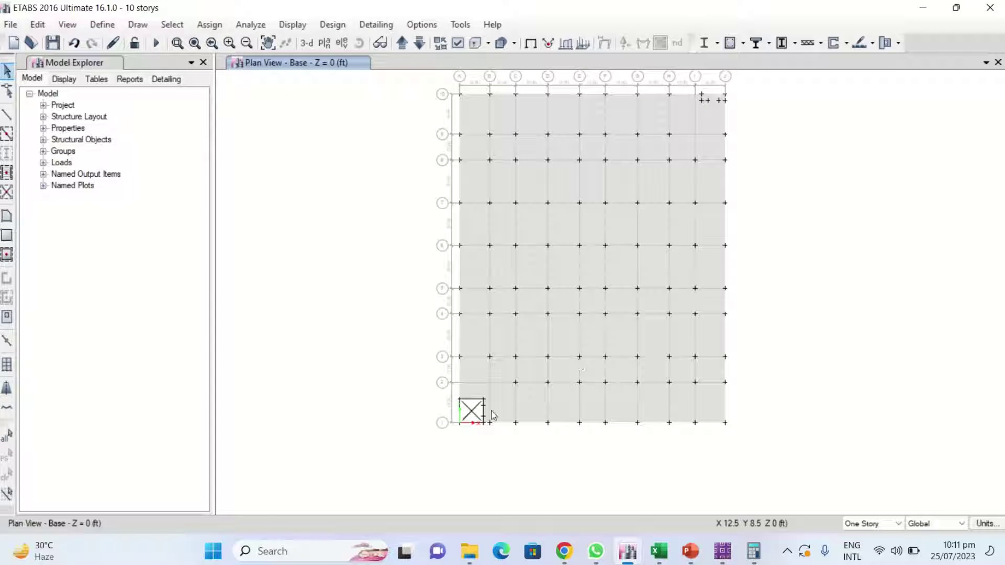
Step: Delete the opening at grid corner A-1 of the raft slab
scroll(477, 430, up, 3)
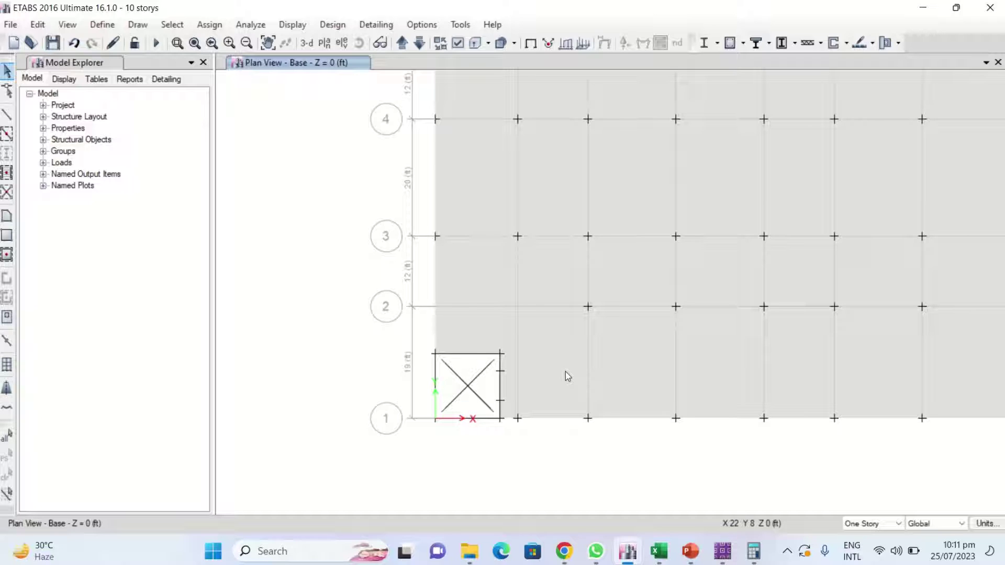
click(442, 405)
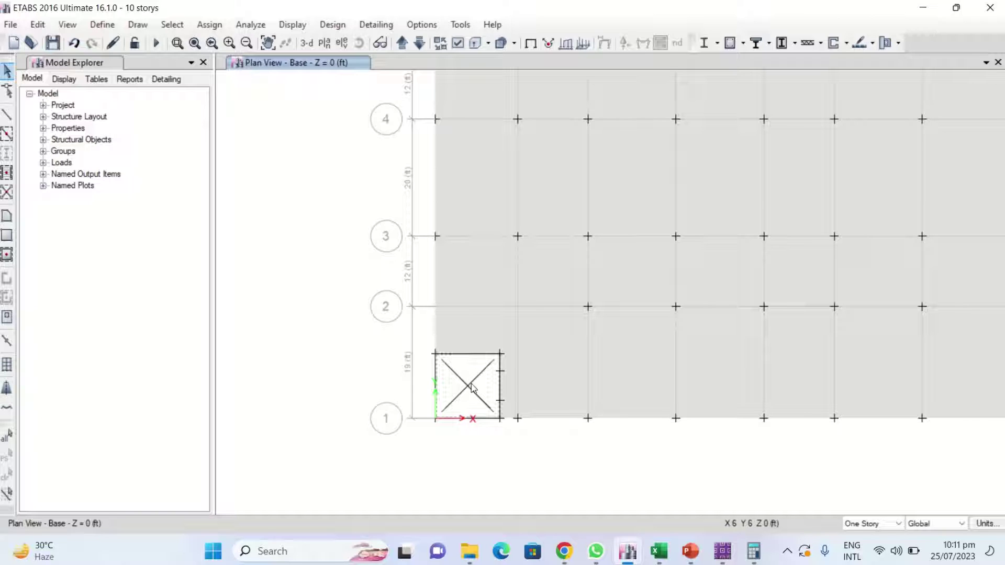
key(Delete)
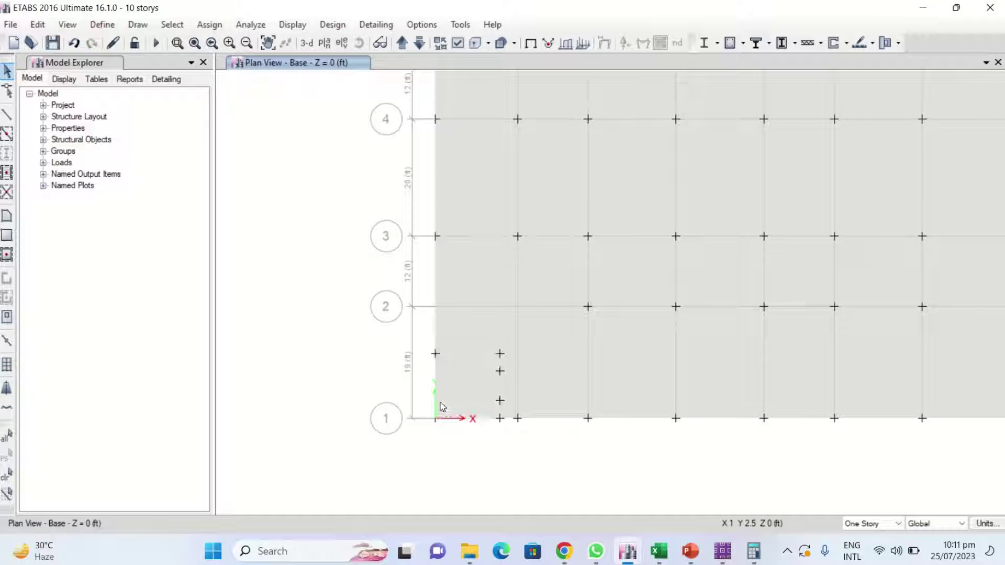
scroll(459, 393, down, 3)
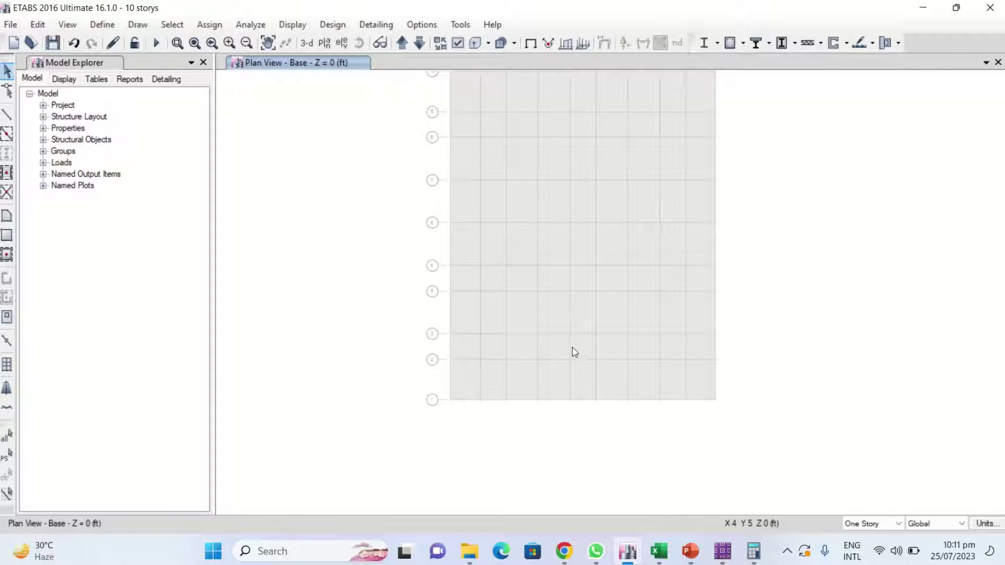
middle_drag(591, 236, 576, 291)
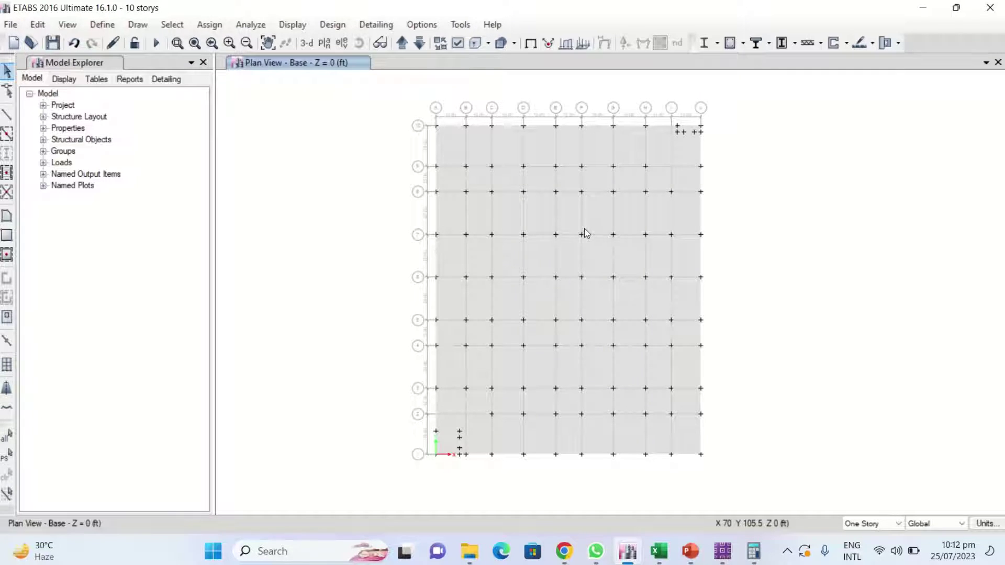
Step: Assign a uniform LIVE load of 60 lb/ft² in the gravity direction to the raft slab, replacing existing loads
click(571, 218)
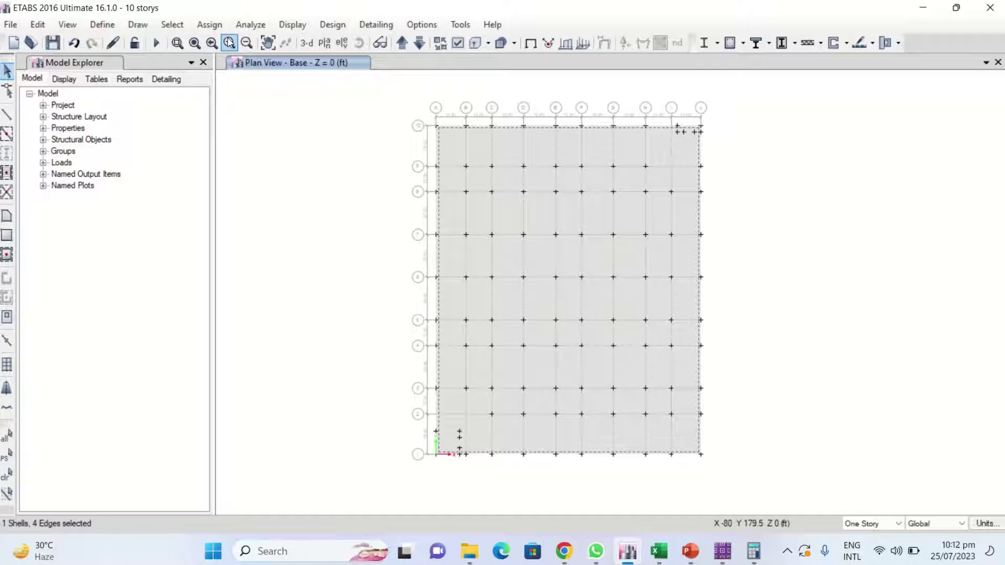
click(209, 24)
mouse_move(247, 183)
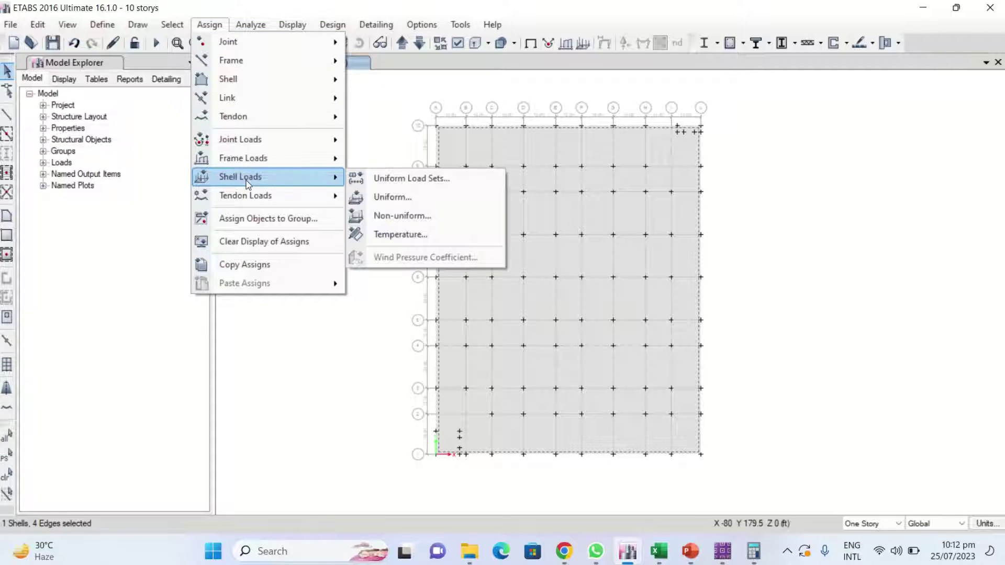
click(393, 197)
click(518, 237)
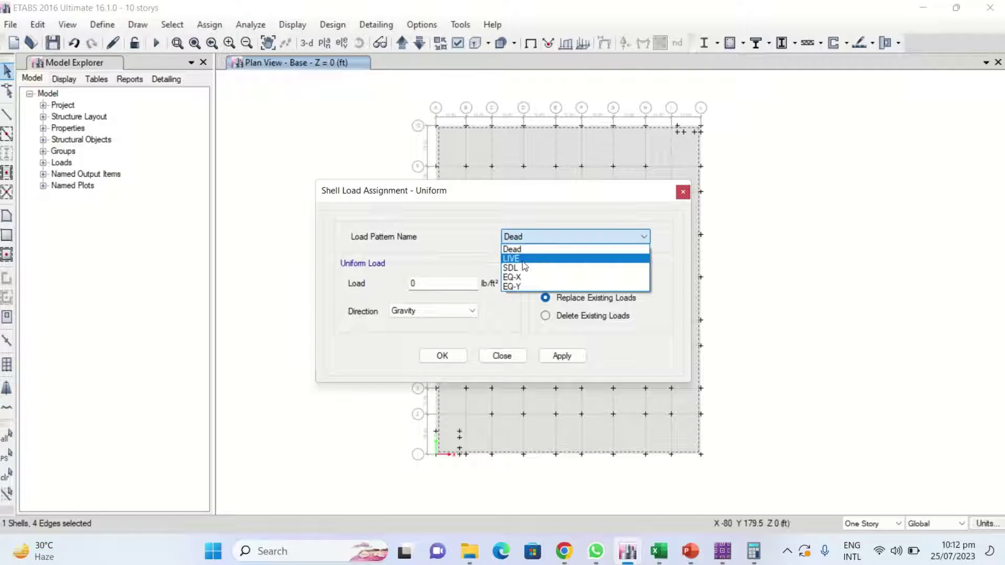
click(523, 261)
drag(460, 288, 350, 302)
text(6)
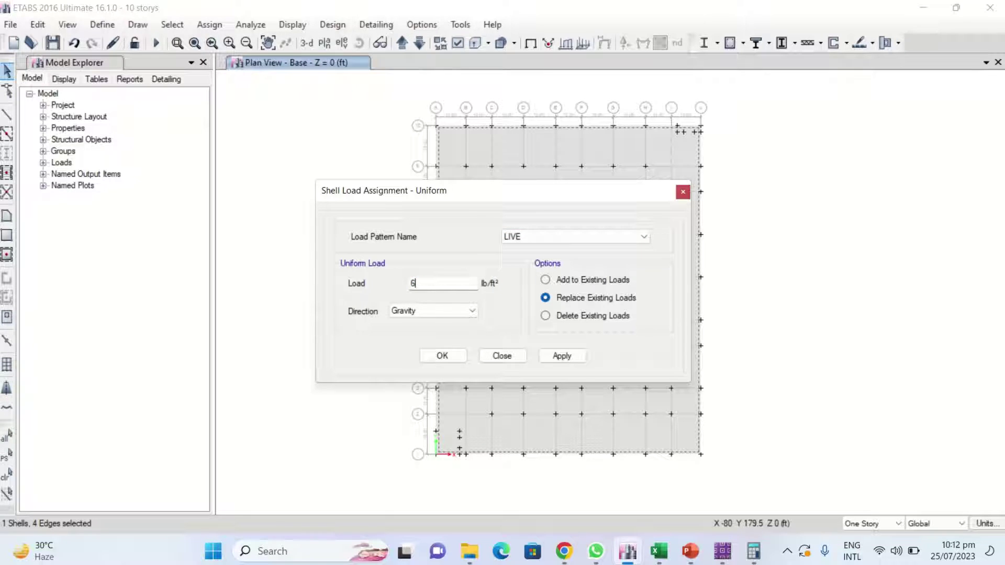
text(0)
click(574, 356)
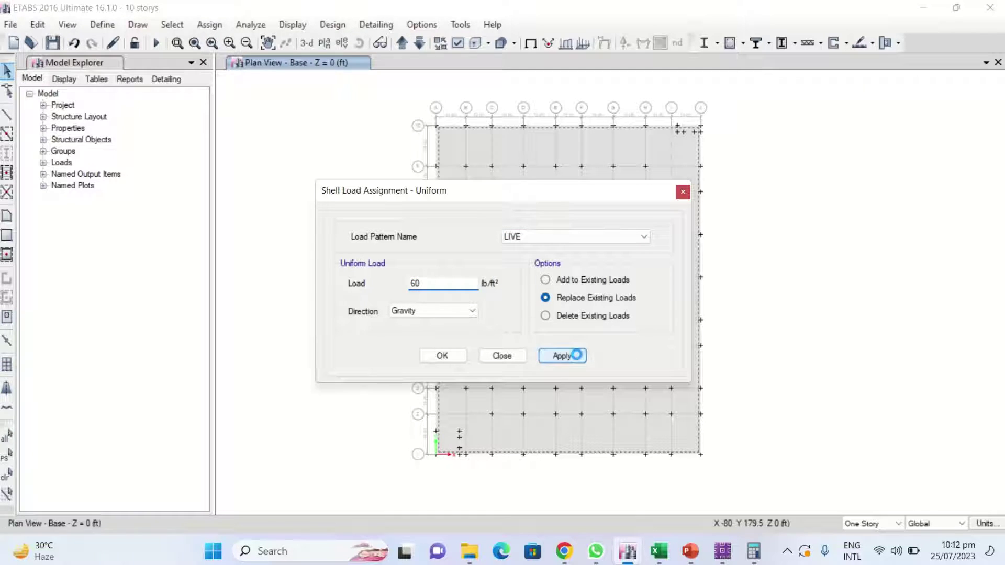
Step: Assign a uniform SDL load of 50 lb/ft² to the raft slab, reselecting the slab, and close the load assignment
click(548, 244)
click(528, 269)
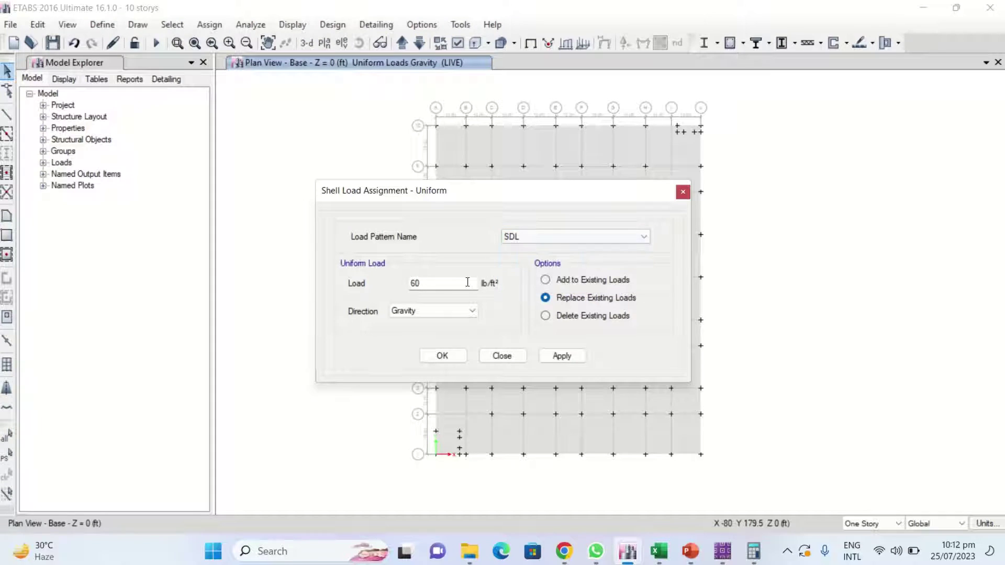
drag(468, 284, 322, 292)
text(5)
click(550, 359)
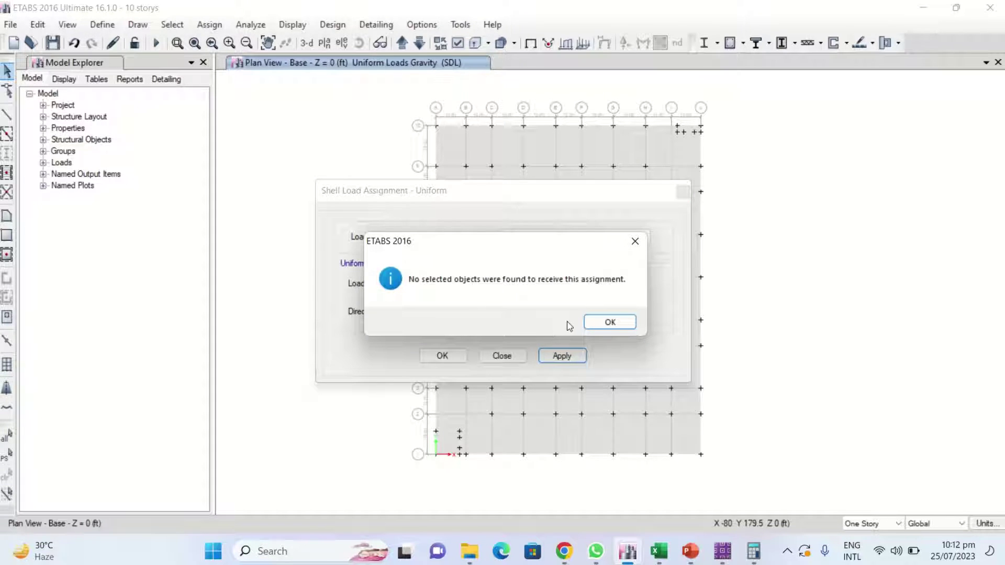
click(609, 321)
click(573, 146)
click(575, 356)
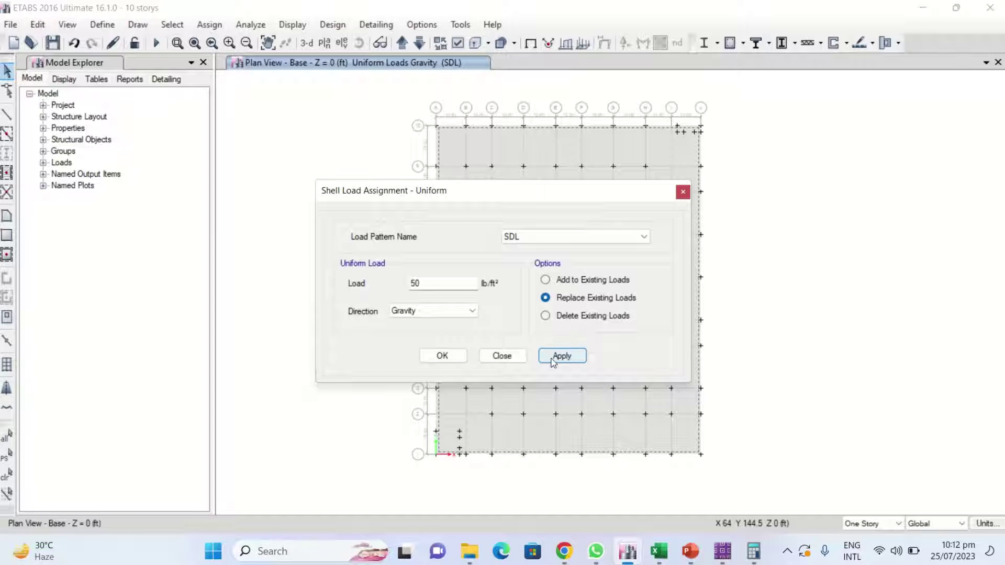
click(508, 361)
Step: Check the load patterns and uniform loads assigned to the raft slab in its slab information
right_click(542, 215)
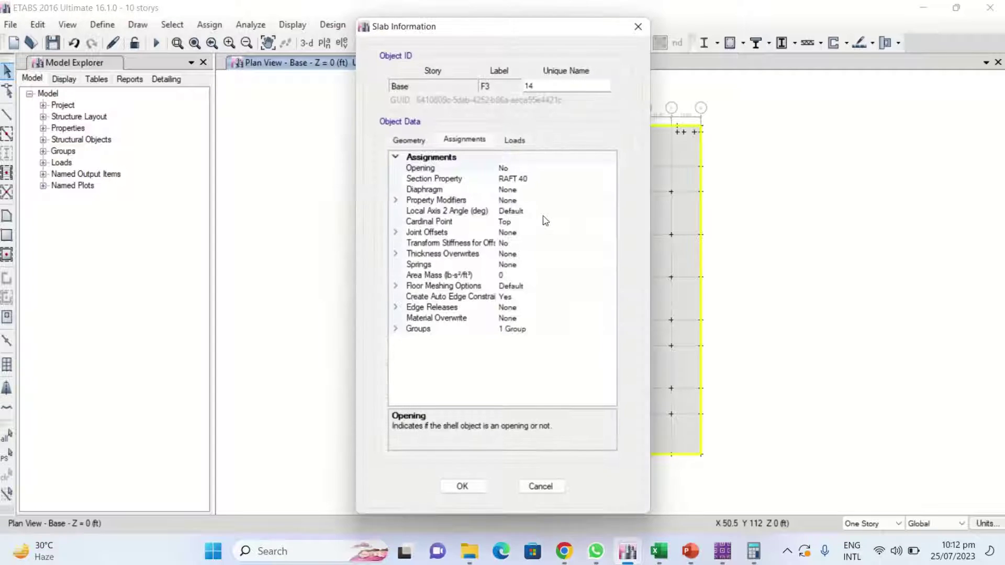
click(515, 140)
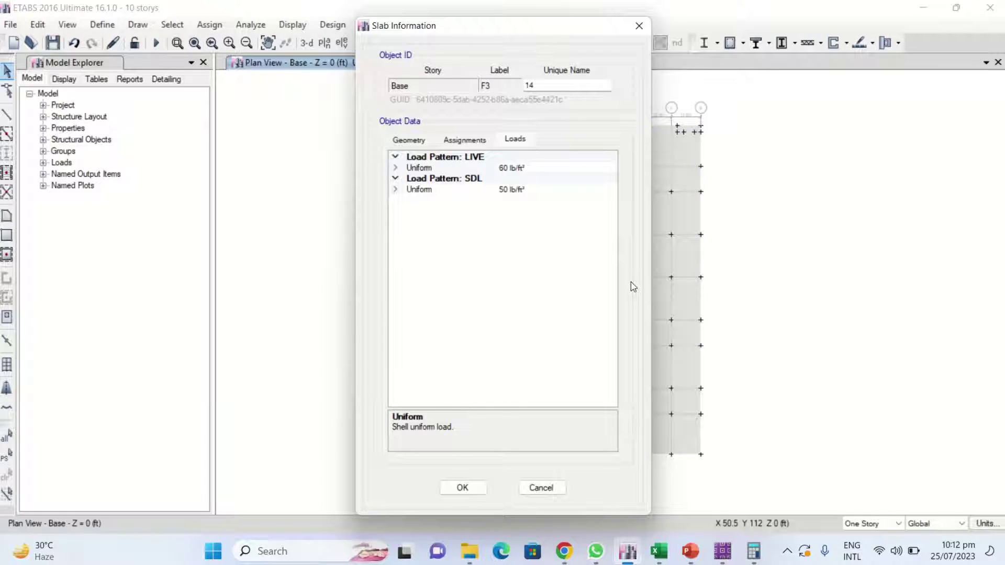
click(544, 487)
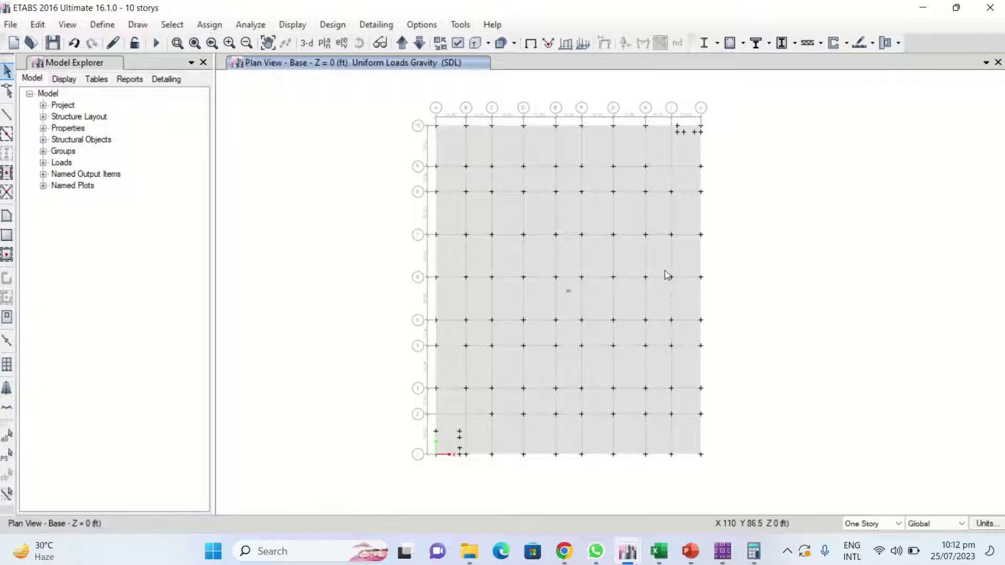
click(607, 263)
Step: Switch to the 10 storys to be modeled v2 model and export its Base story with floor loads and loads from above to SAFE as RAFT 40
click(630, 552)
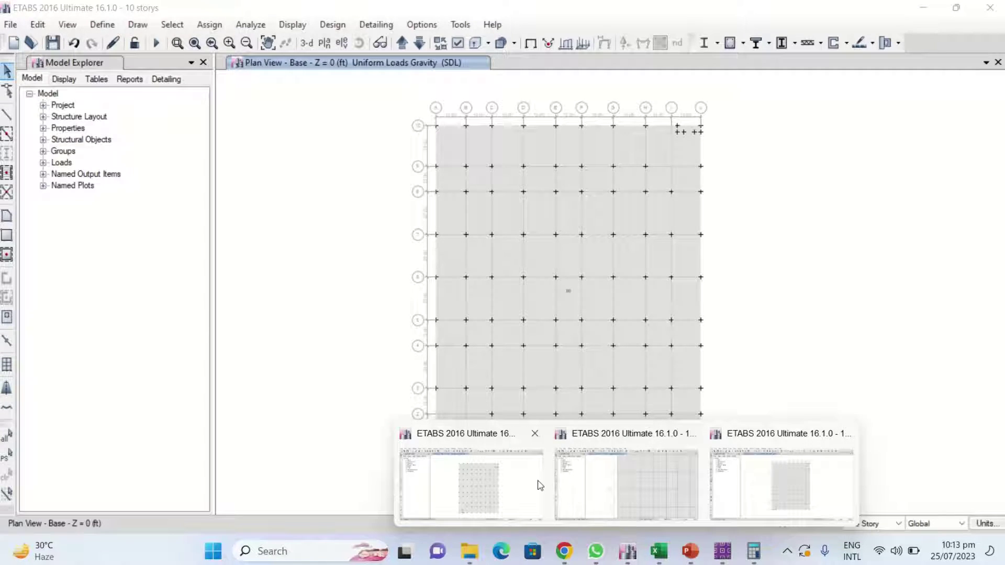
click(626, 484)
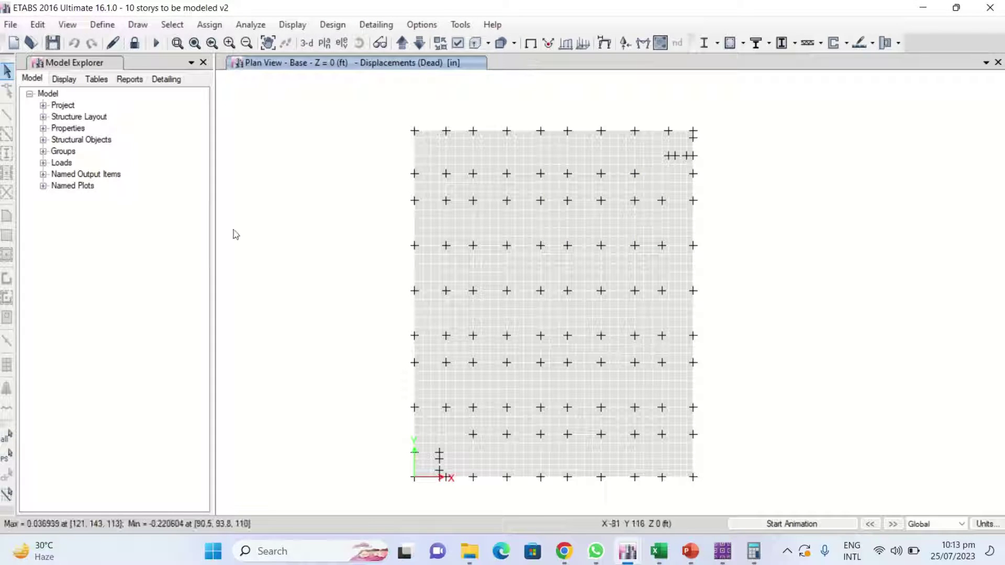
click(11, 25)
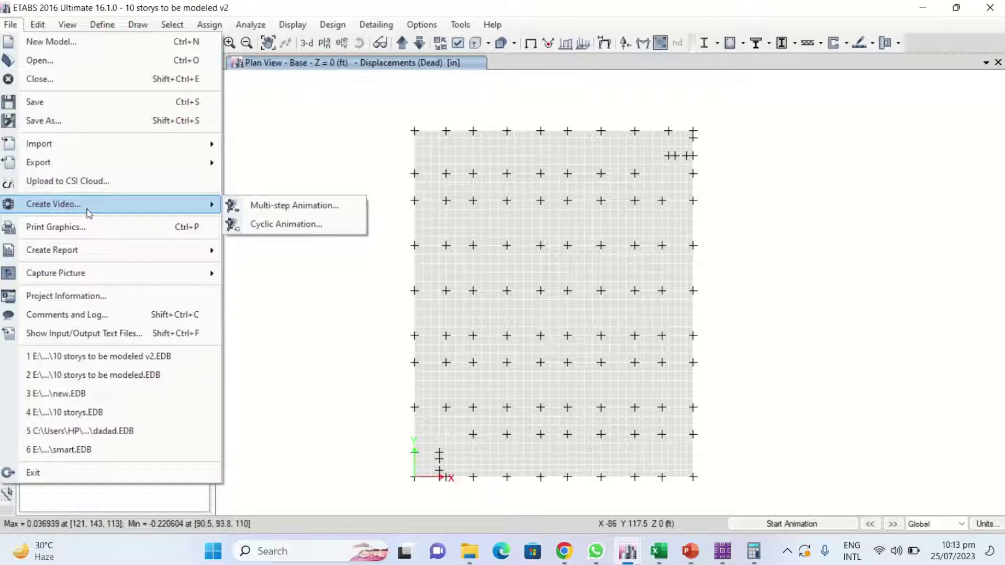
mouse_move(76, 164)
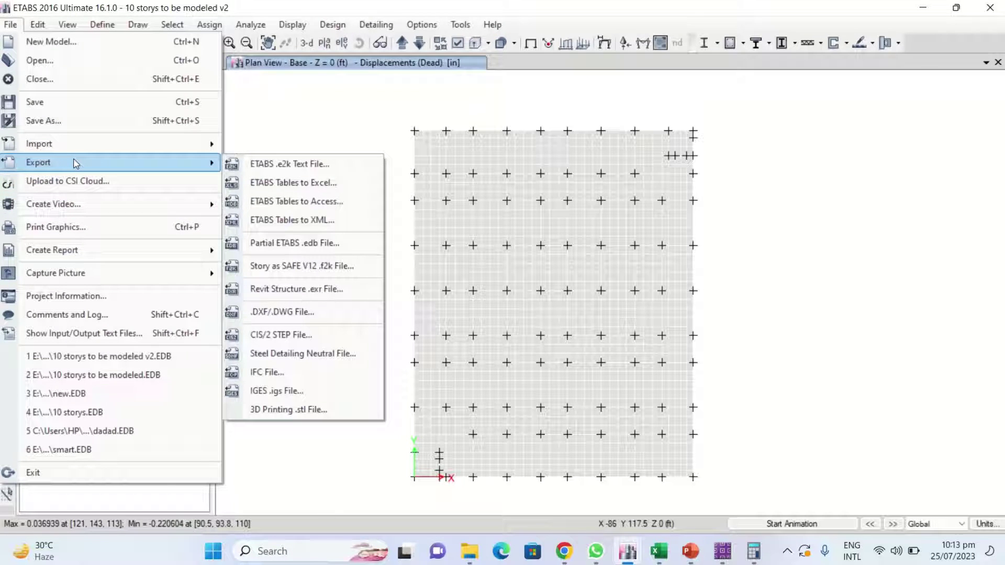
click(311, 268)
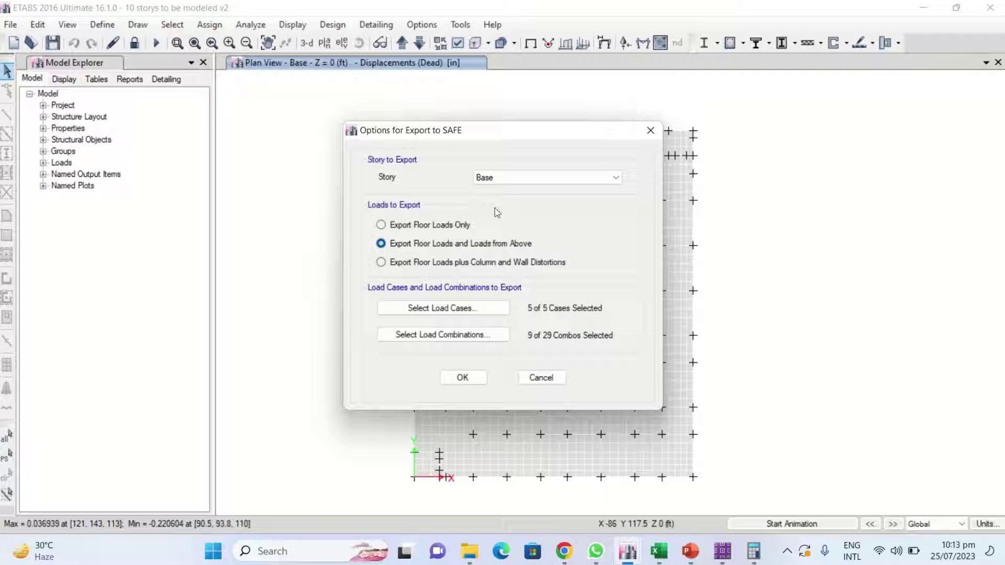
click(492, 180)
click(484, 304)
click(463, 377)
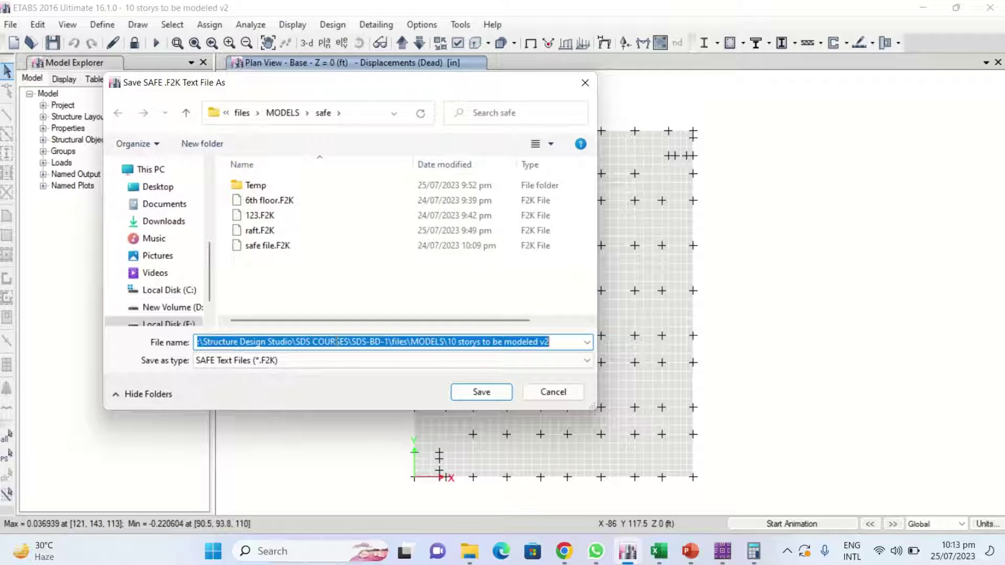
text(RAFT 40)
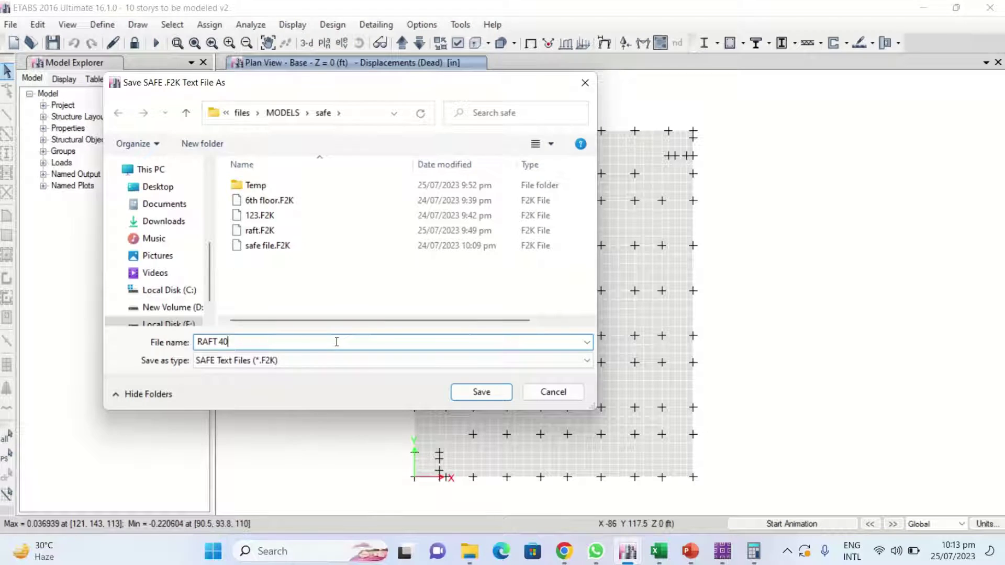
key(Return)
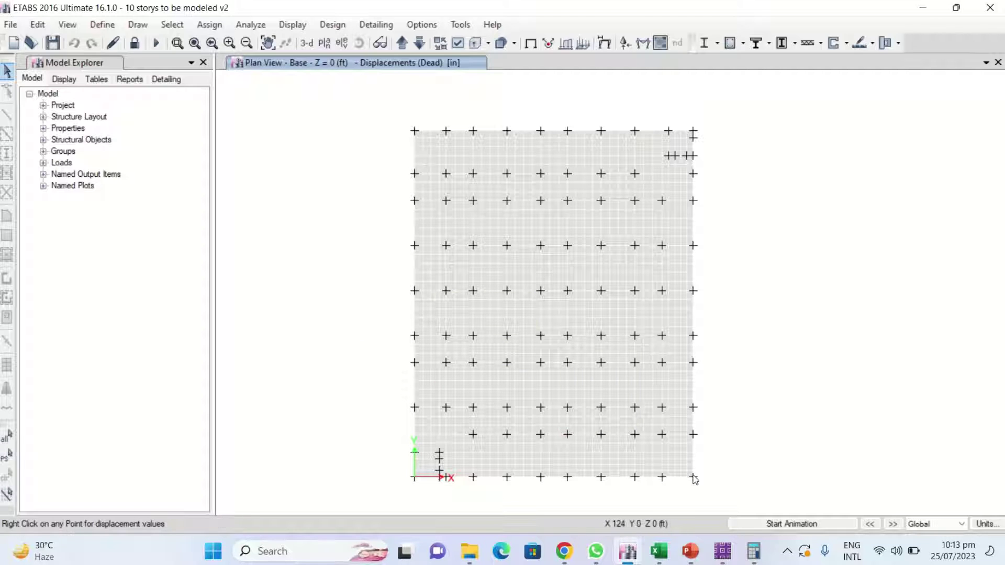
Step: Switch to SAFE 2016 and import the RAFT 40.F2K file
click(722, 552)
mouse_move(723, 551)
click(859, 498)
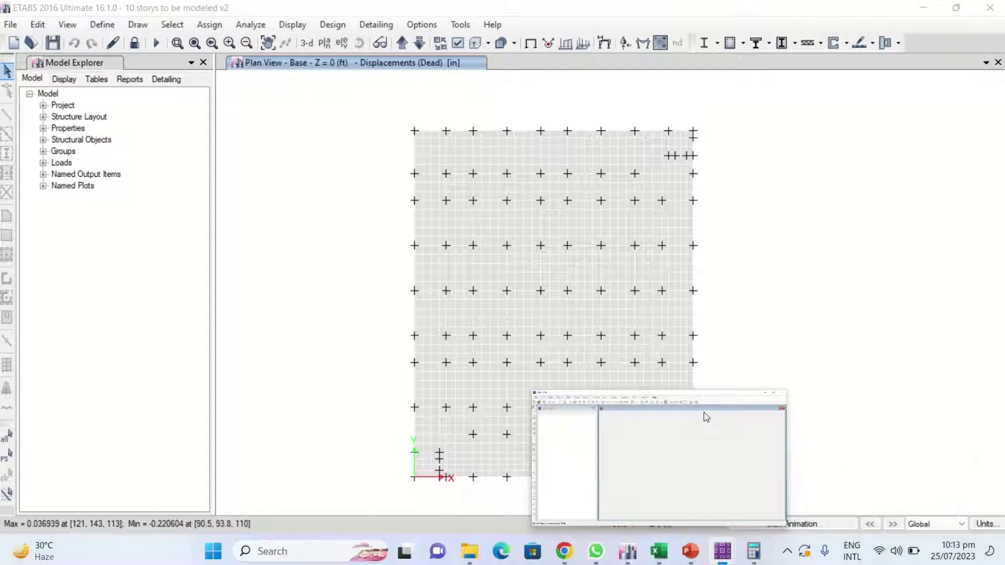
click(16, 24)
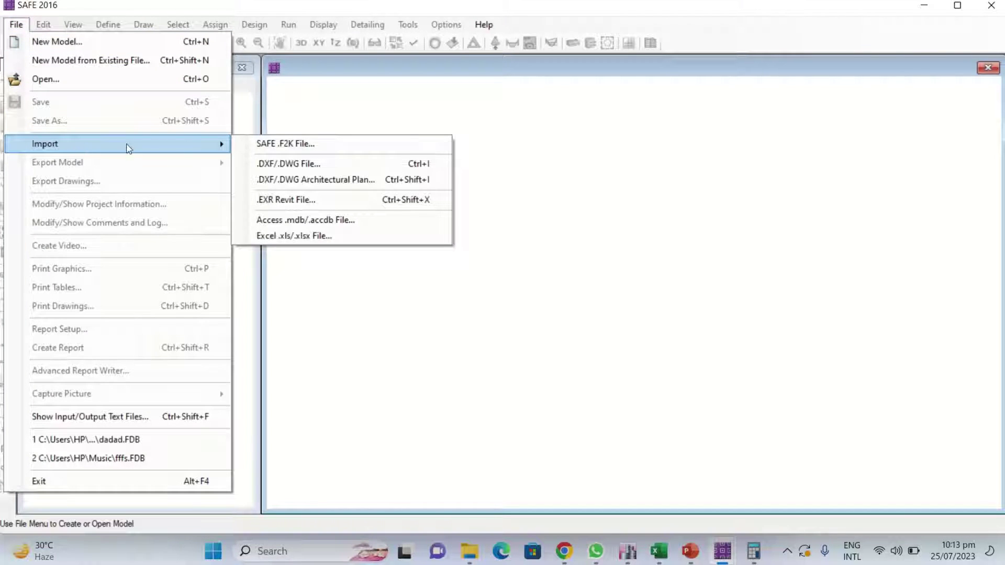
click(277, 145)
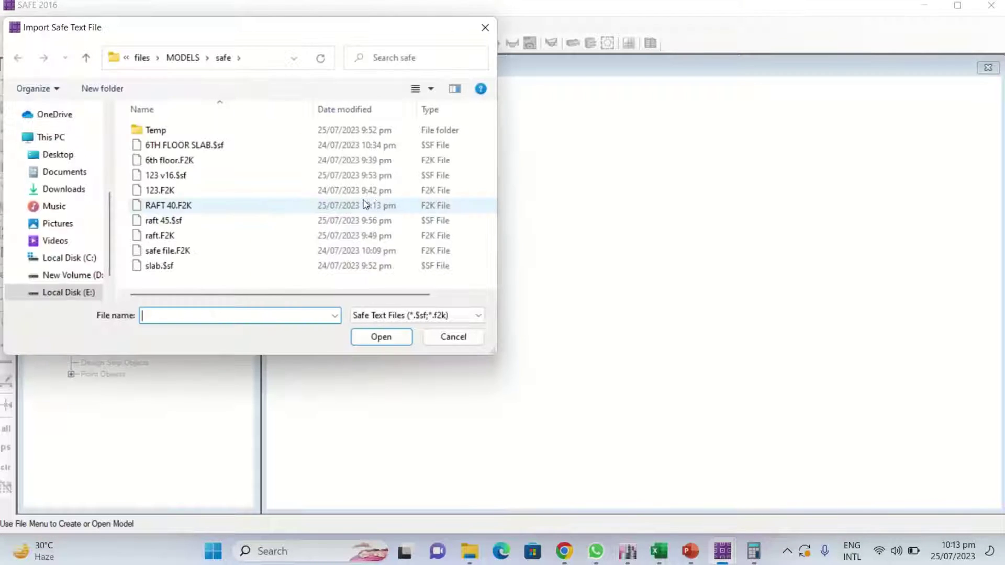
double_click(176, 206)
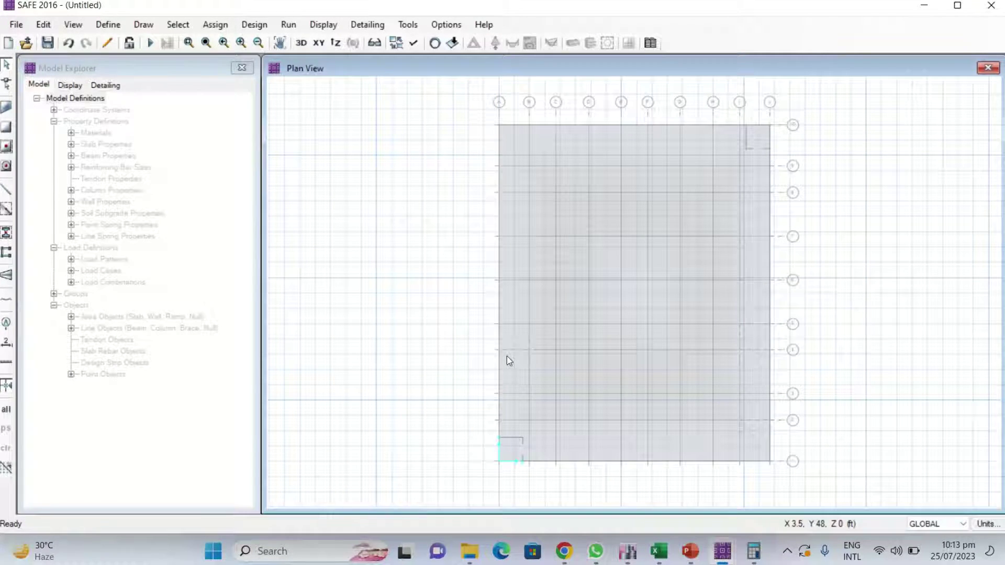
Step: Set the non-prestressed slab clear cover in the design preferences to 3 in for both top and bottom
click(253, 27)
click(264, 41)
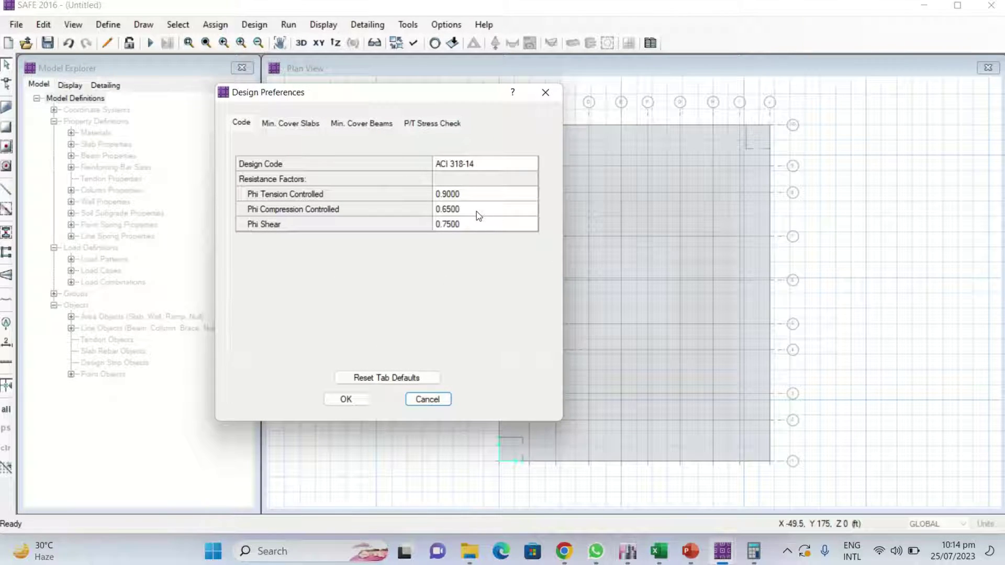
click(289, 123)
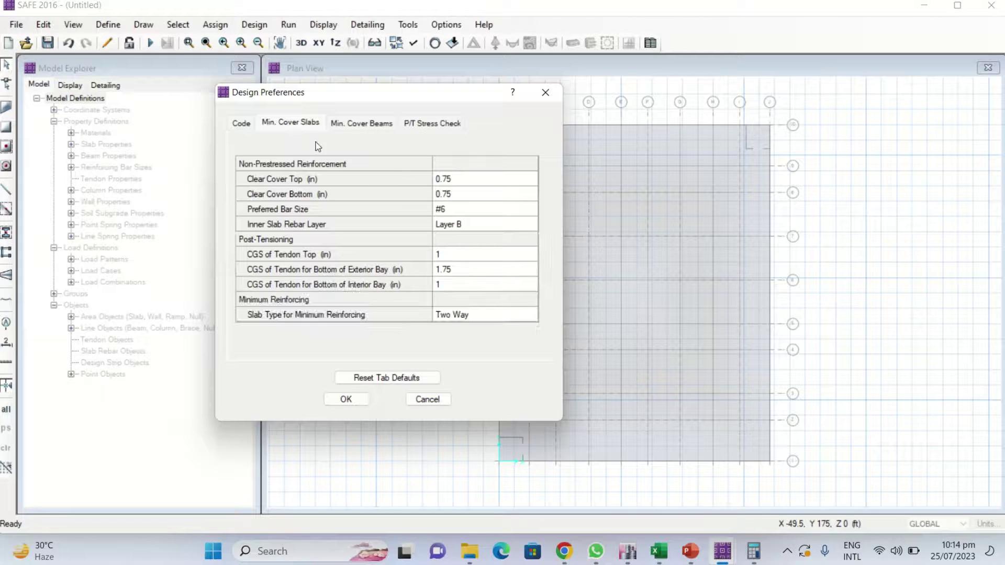
click(462, 180)
click(461, 180)
text(3)
key(Return)
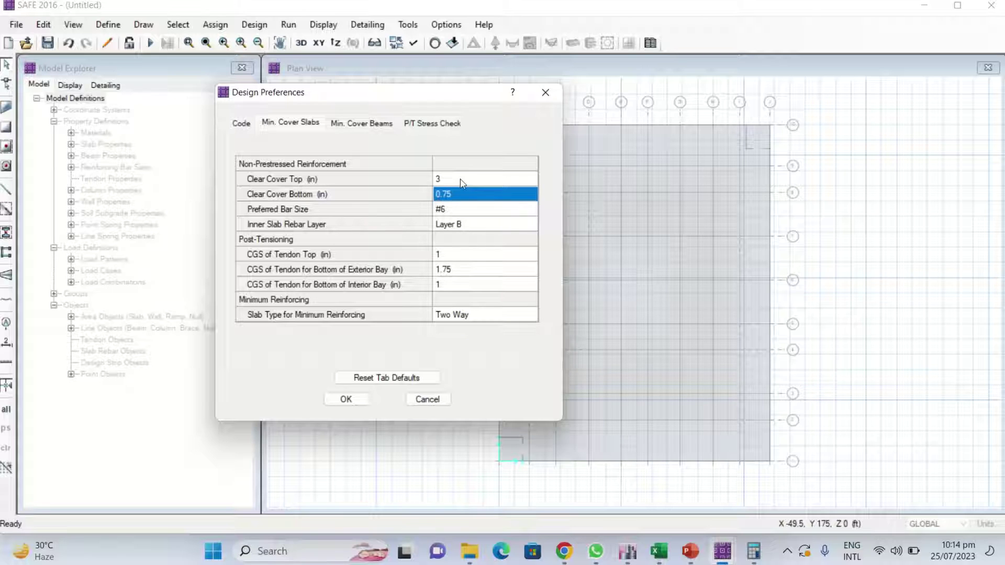
click(457, 195)
text(3)
key(Return)
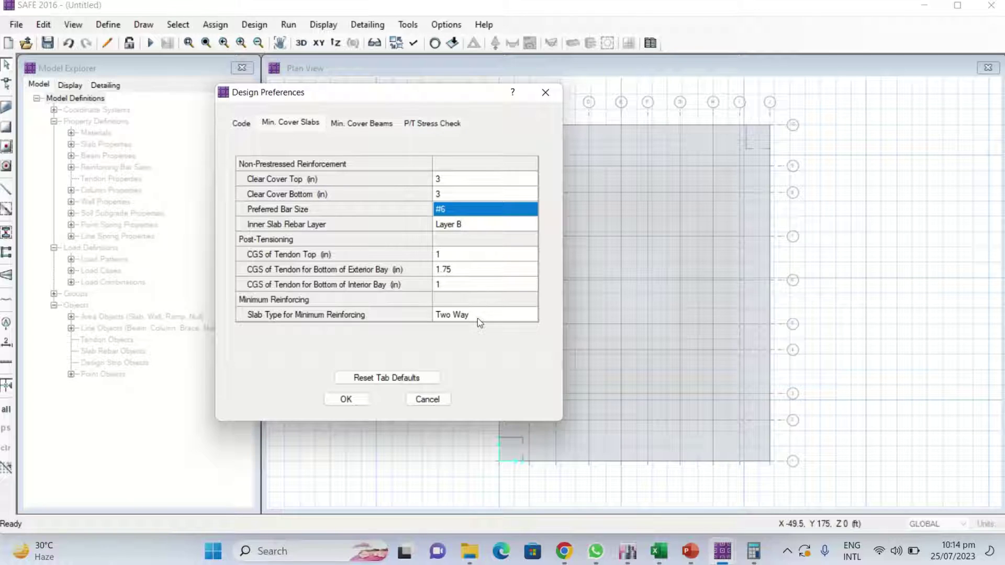
click(346, 400)
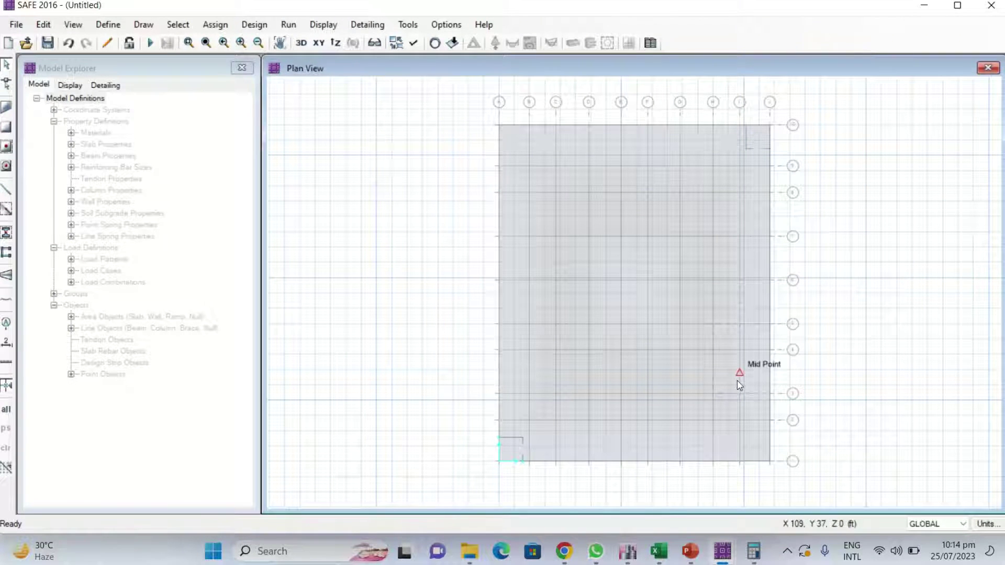
Step: Switch to the MODULE-11 presentation in PowerPoint and read the subgrade modulus calculation
middle_drag(633, 276, 550, 278)
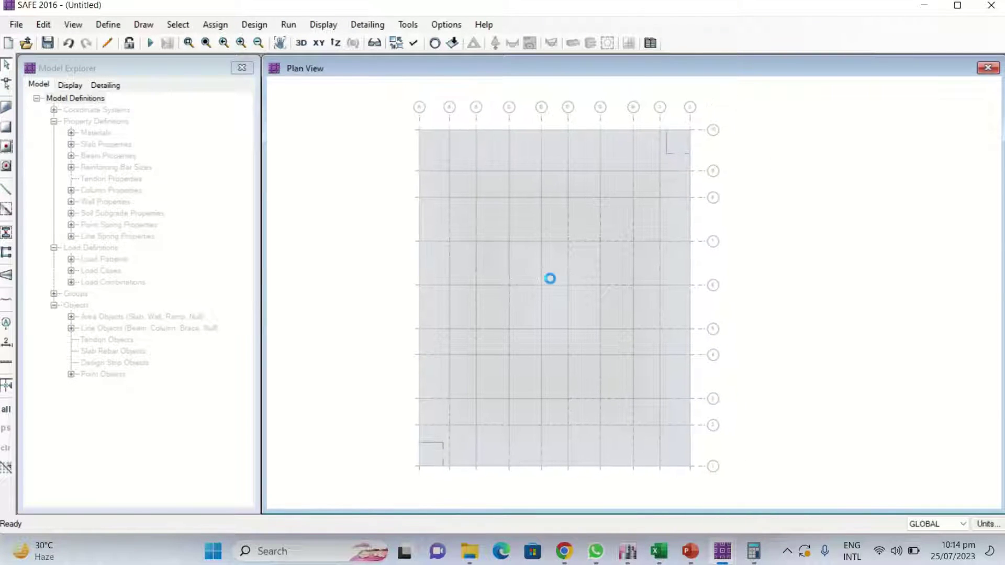
mouse_move(691, 551)
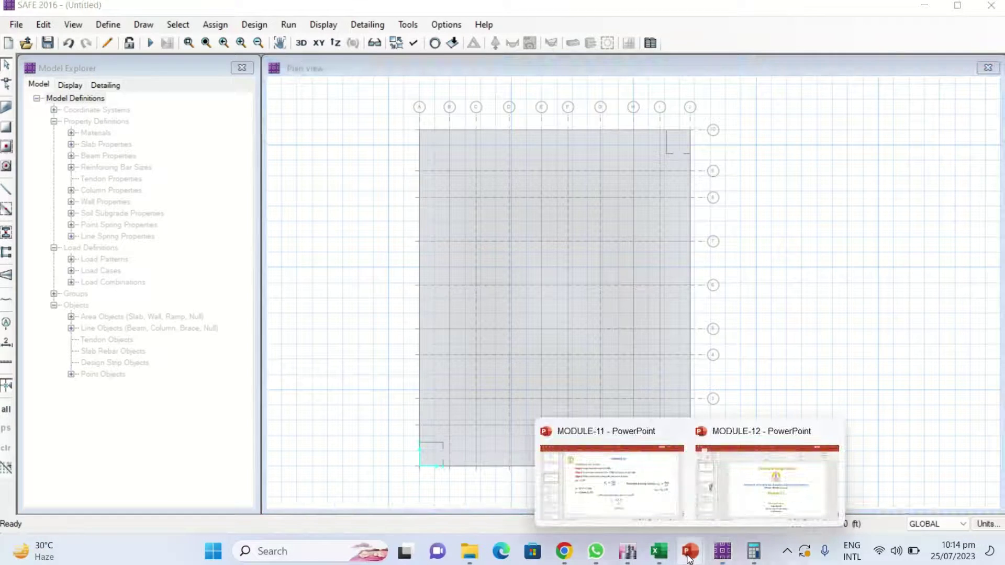
click(624, 487)
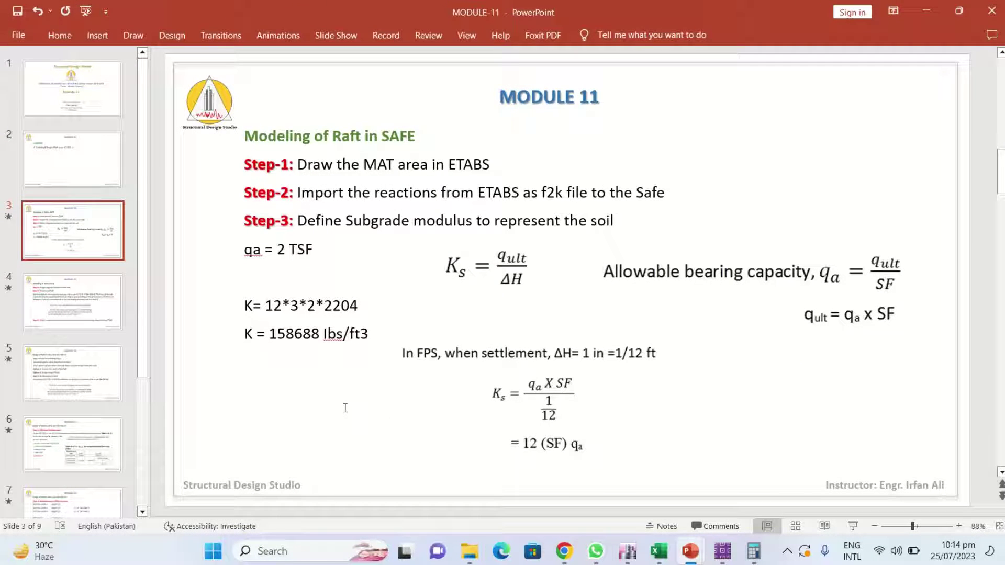
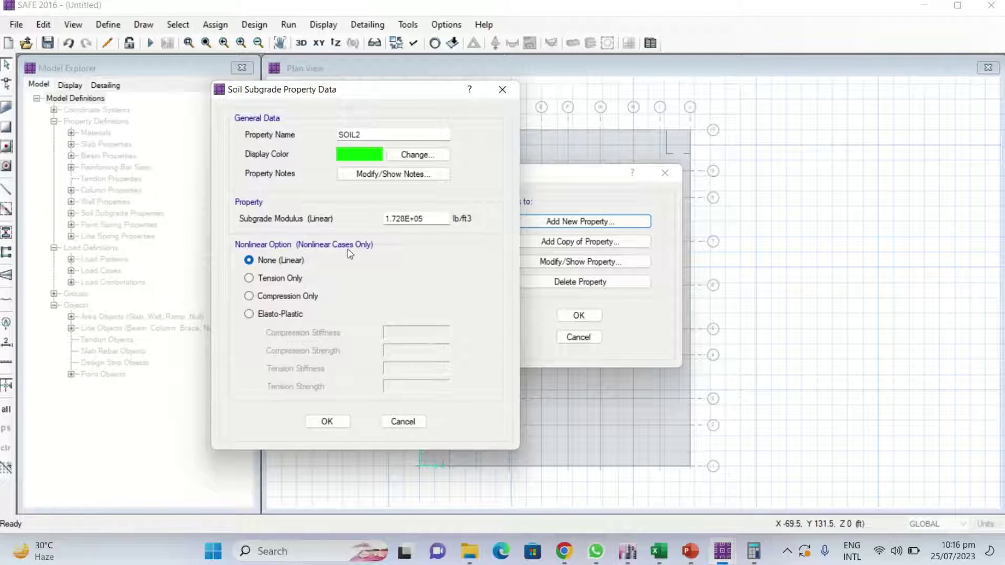
Step: Set the linear subgrade modulus of soil property SOIL2 to 158688 lb/ft3, checking the value against the MODULE-11 slide in PowerPoint
drag(441, 224, 352, 229)
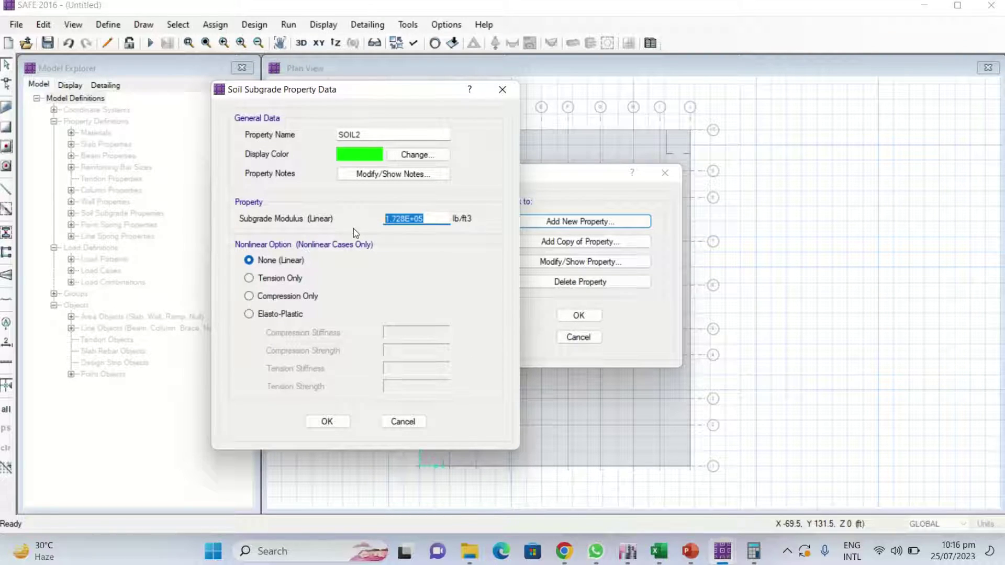
text(158)
mouse_move(691, 550)
click(628, 487)
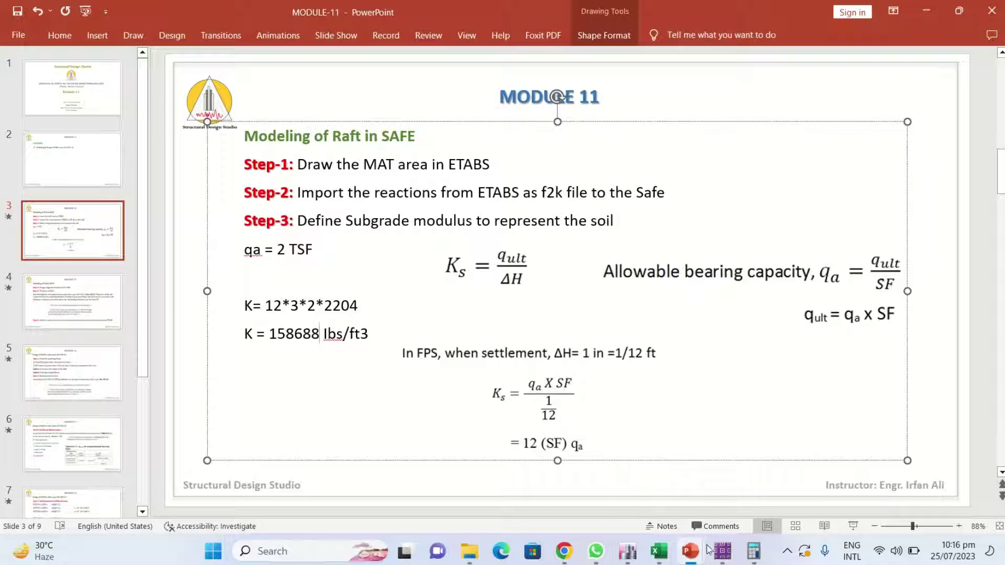
mouse_move(722, 550)
click(854, 486)
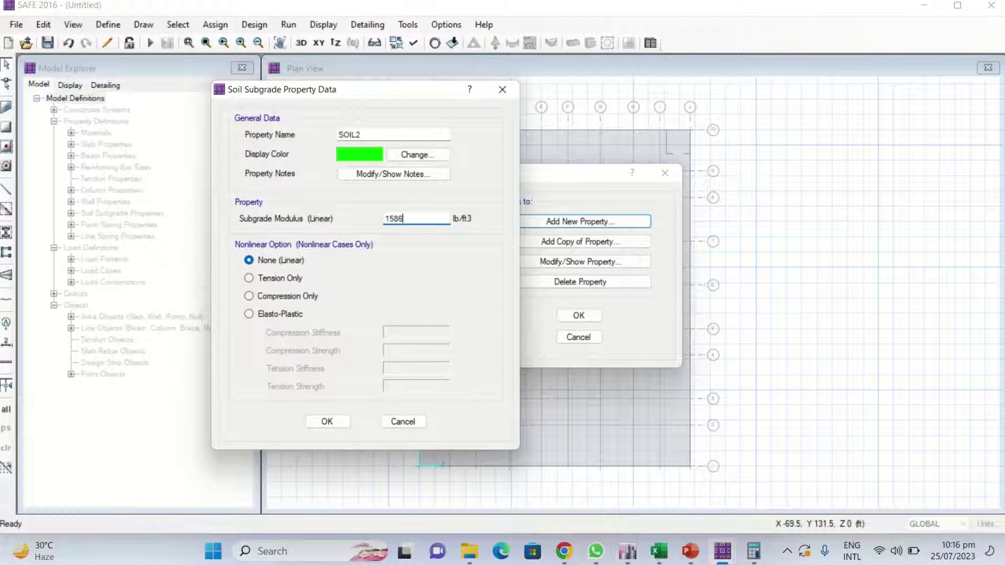
text(688)
mouse_move(691, 550)
click(645, 501)
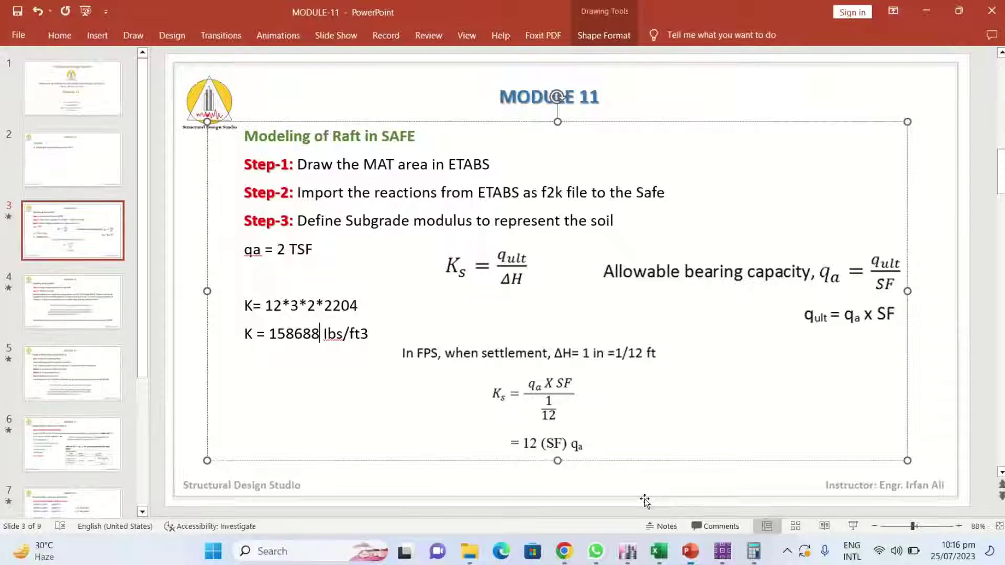
mouse_move(723, 551)
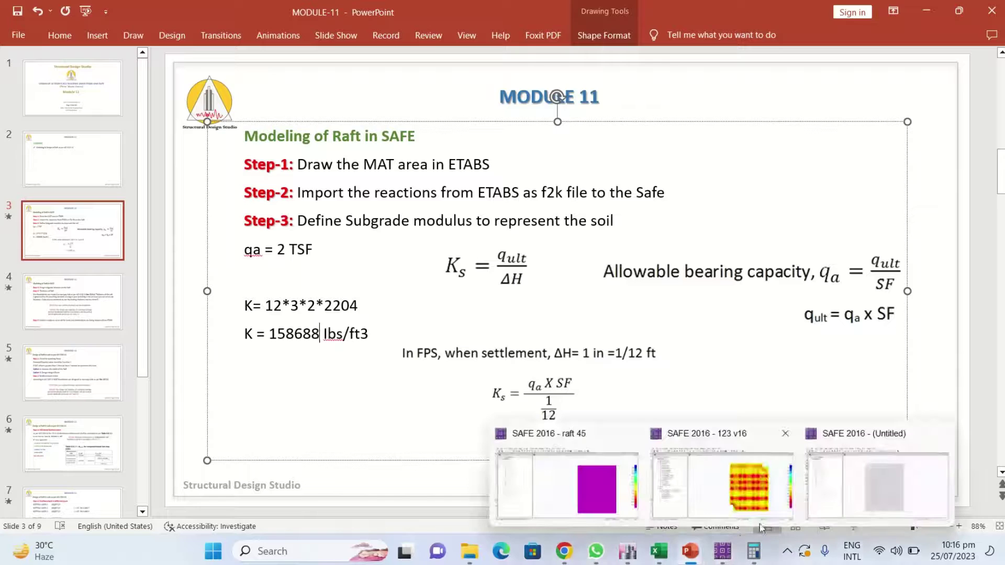
click(905, 493)
click(340, 420)
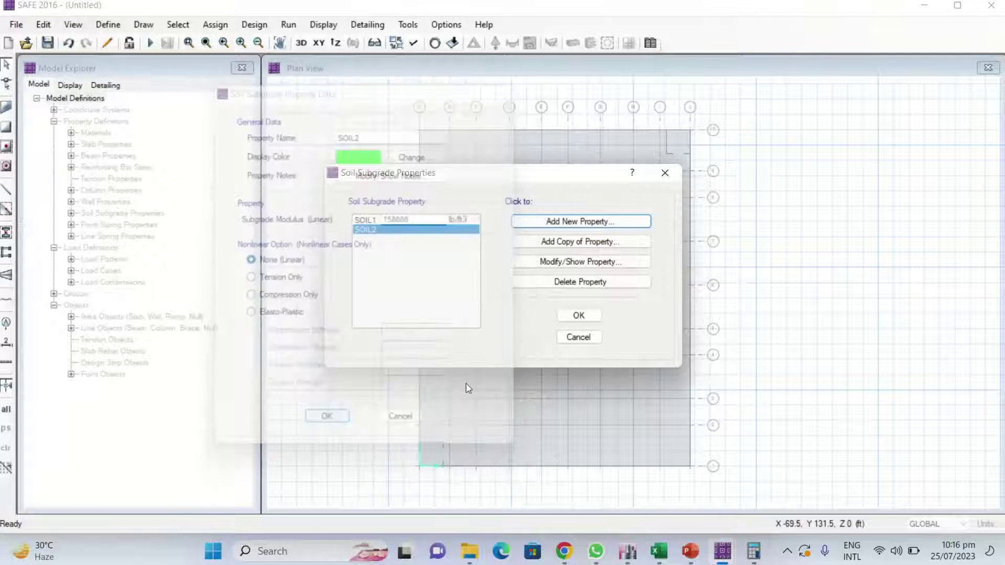
click(579, 315)
Step: Rename the soil subgrade property SOIL2 as 2 TSF
click(108, 24)
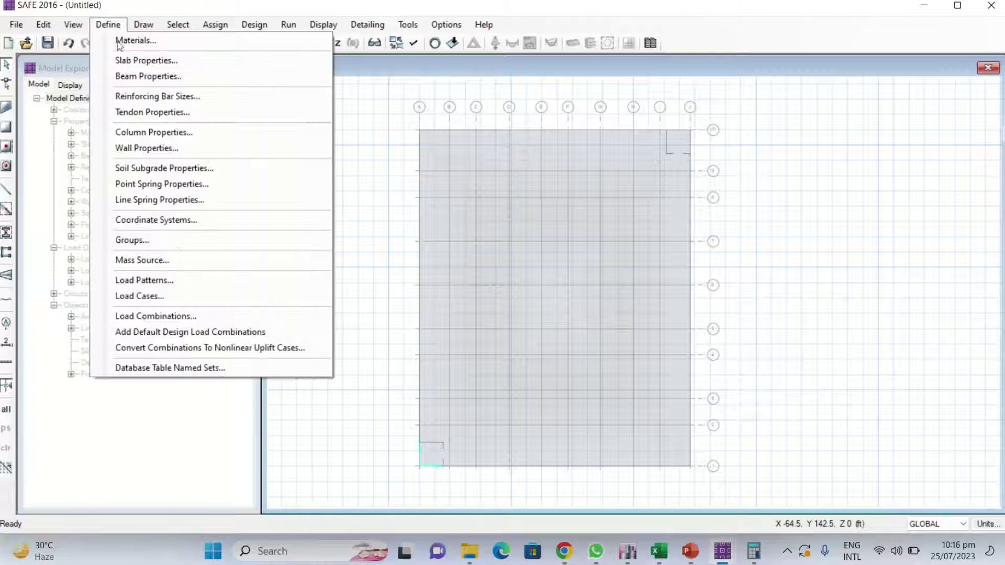
click(157, 168)
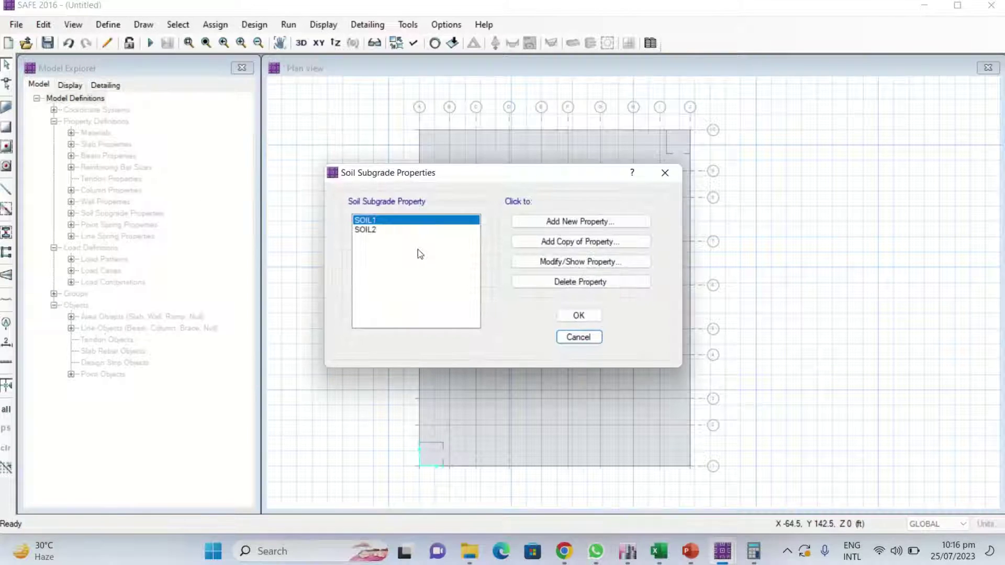
click(371, 230)
click(538, 262)
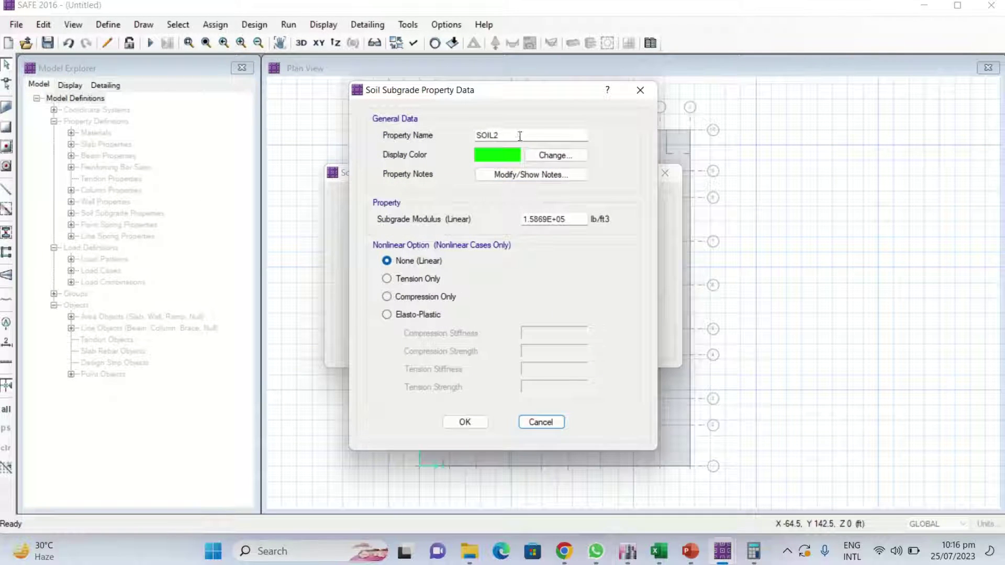
text(2 TSF)
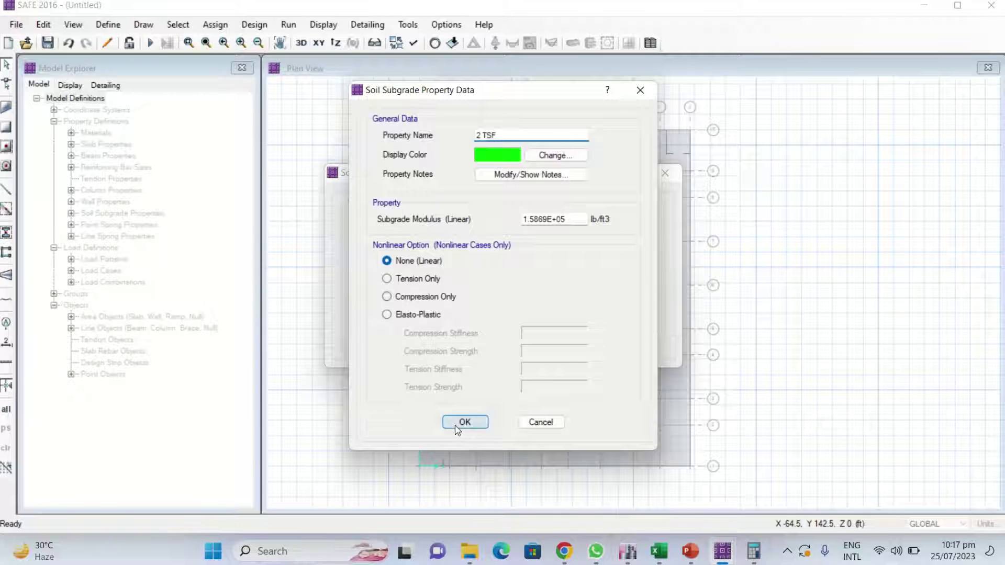
click(457, 428)
click(573, 317)
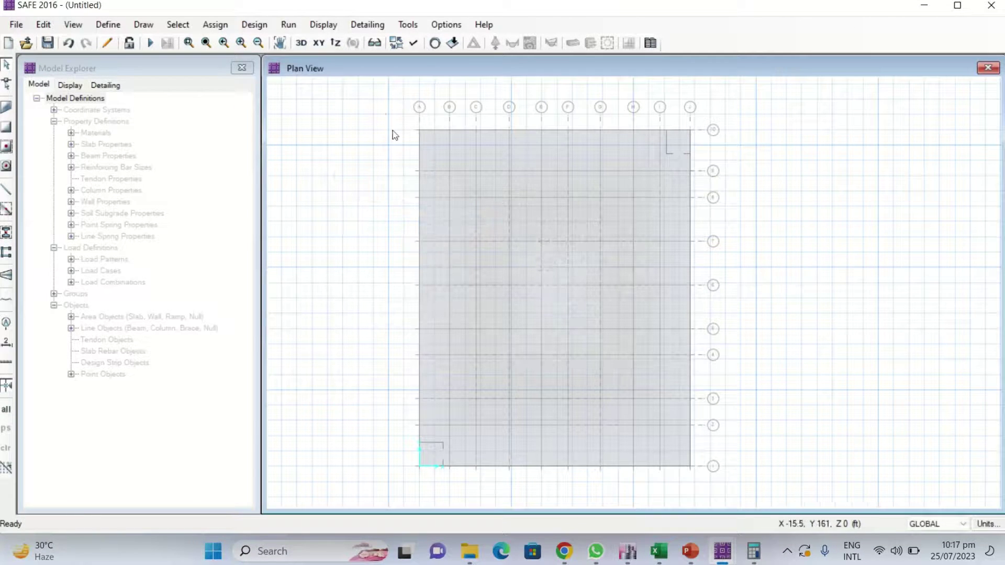
Step: Select the entire raft and assign the 2 TSF soil subgrade property to it as support
drag(386, 111, 736, 493)
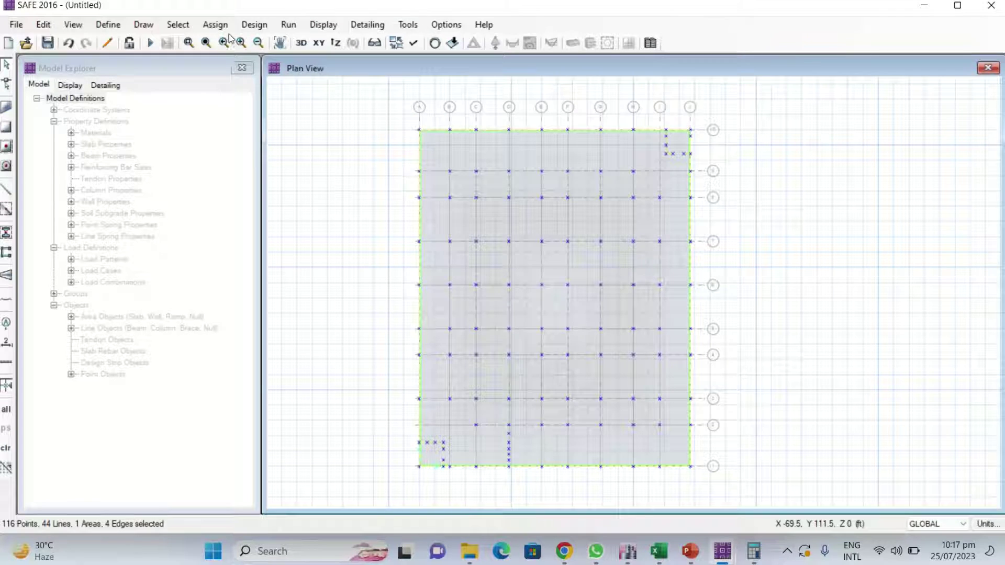
click(215, 24)
mouse_move(251, 146)
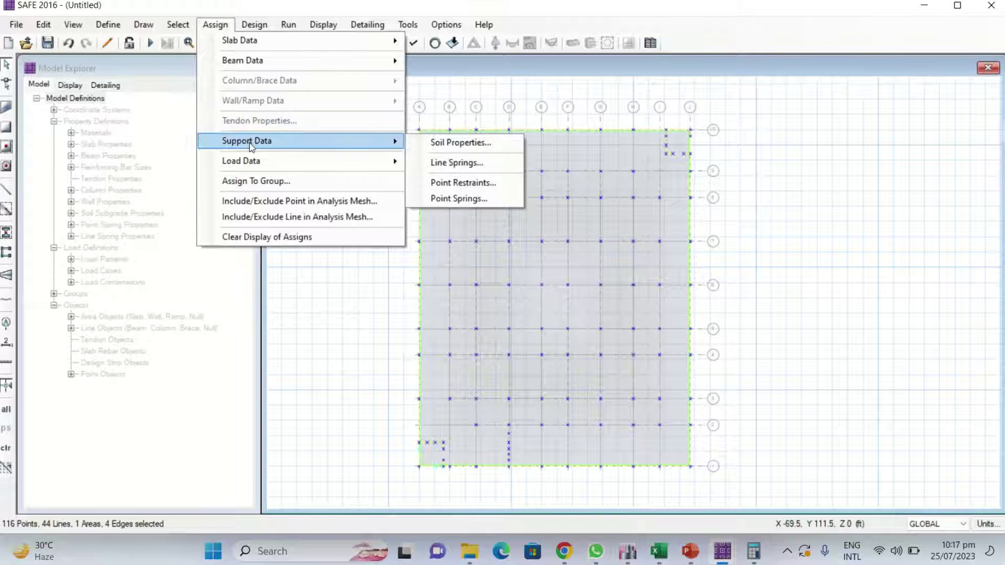
click(466, 149)
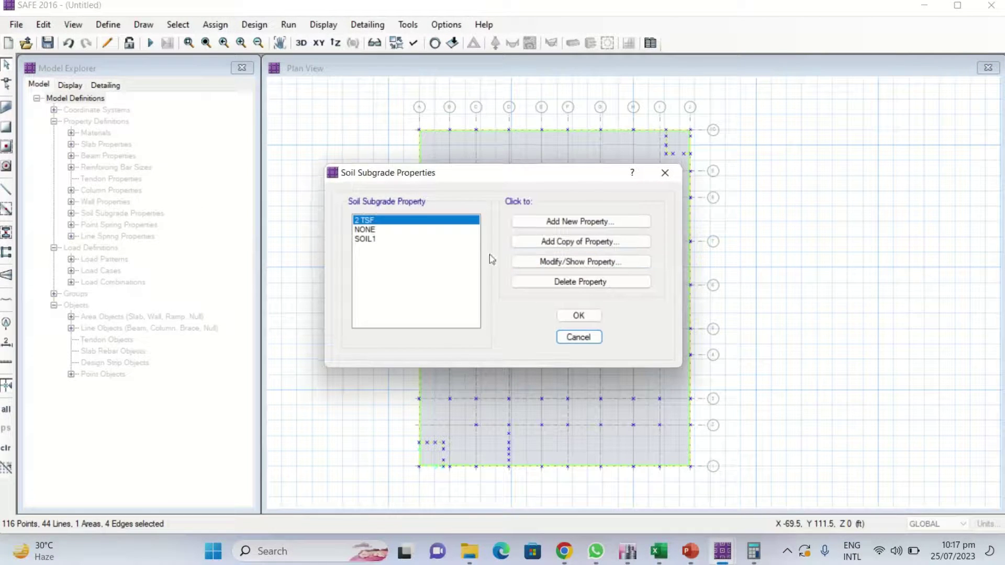
click(571, 315)
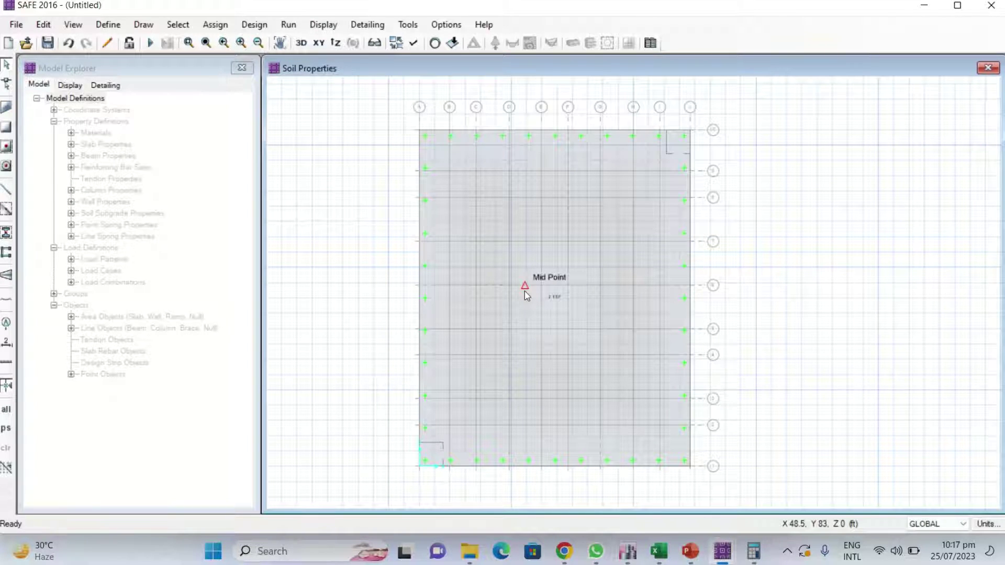
Step: Check the imported point loads at a column point on grid line 6 in its object information
scroll(450, 291, up, 4)
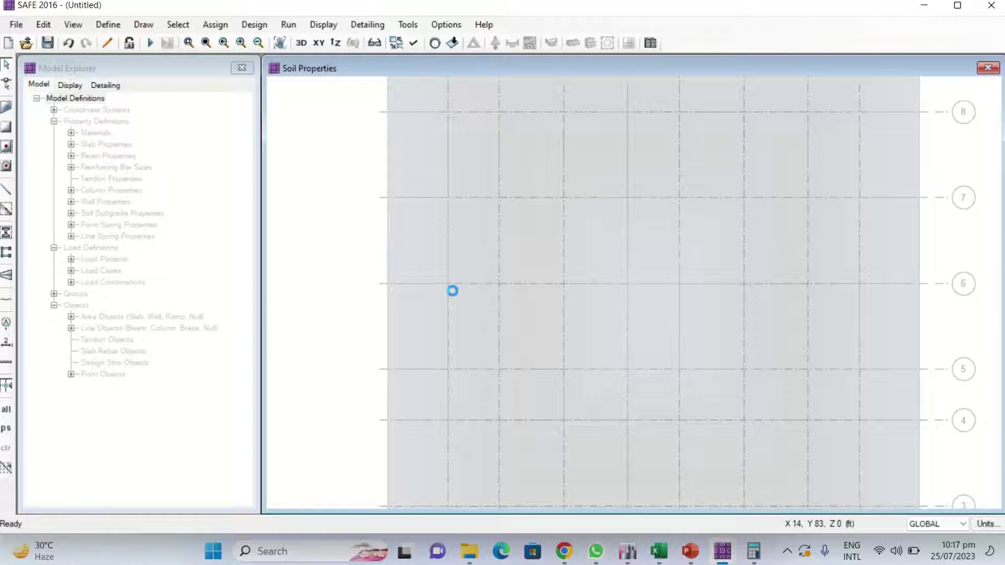
right_click(449, 285)
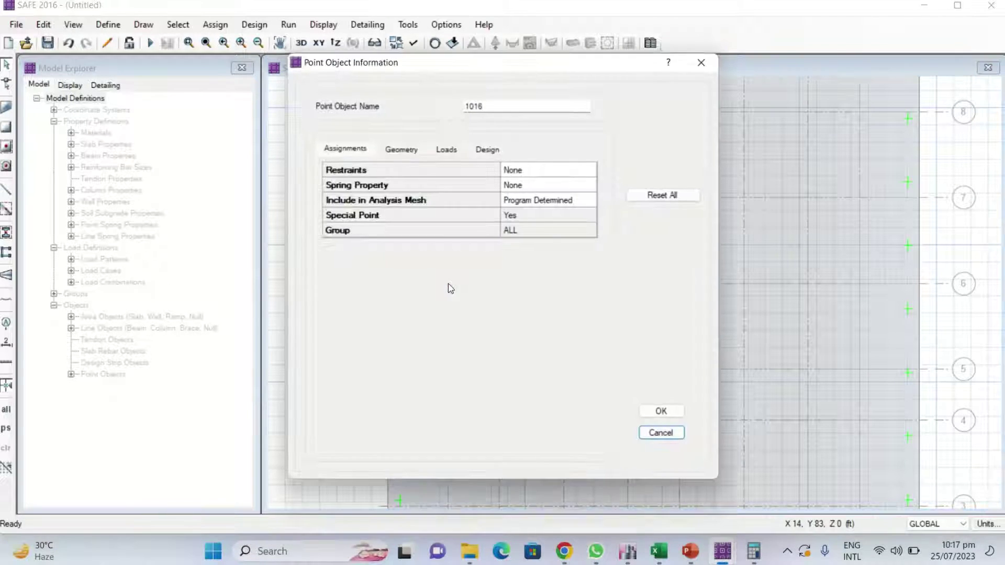
click(446, 151)
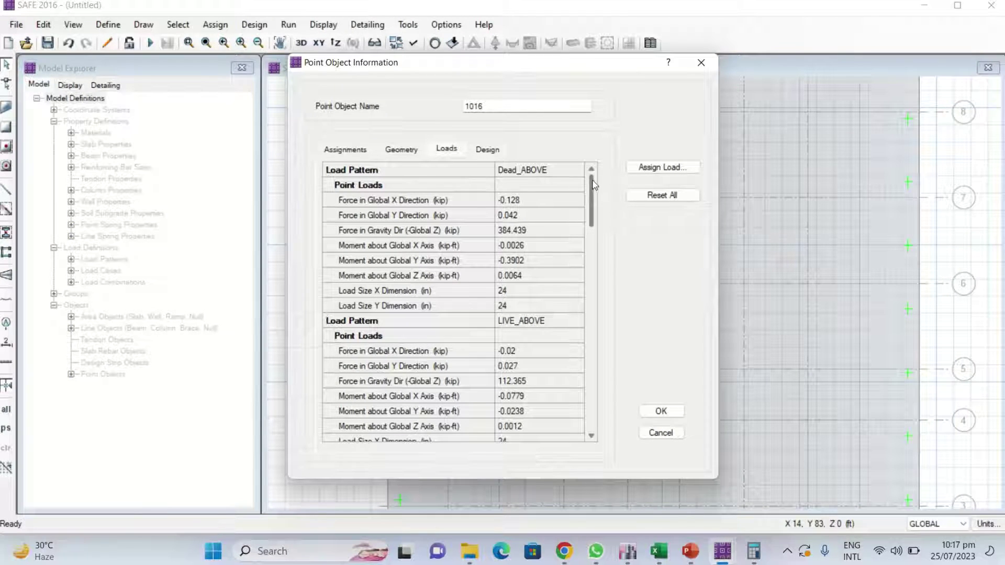
mouse_move(593, 187)
mouse_down()
mouse_move(586, 402)
mouse_move(593, 173)
mouse_up()
click(661, 411)
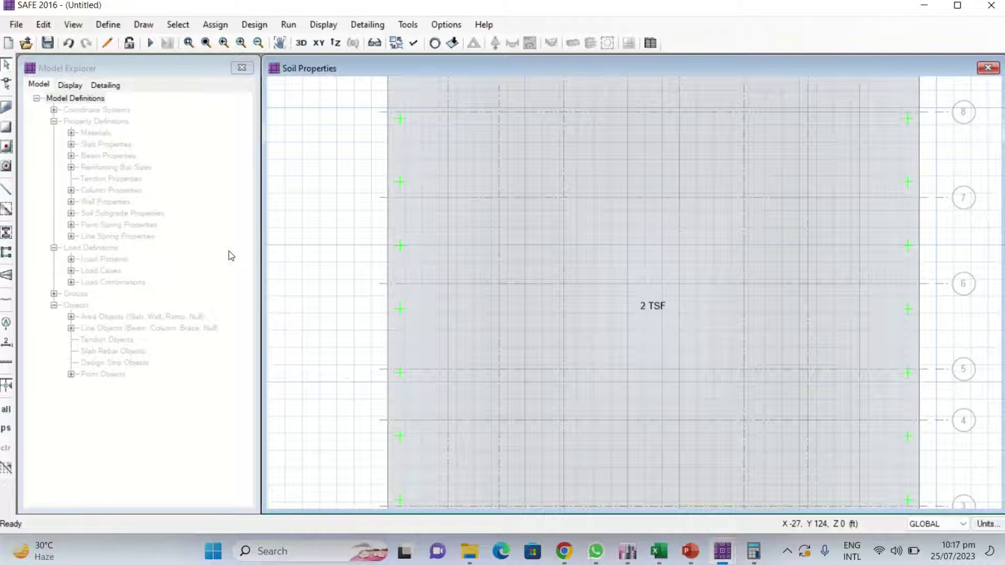
Step: Switch to the raft 45 model in SAFE and display its deformed shape contours for the Dead load case
mouse_move(718, 553)
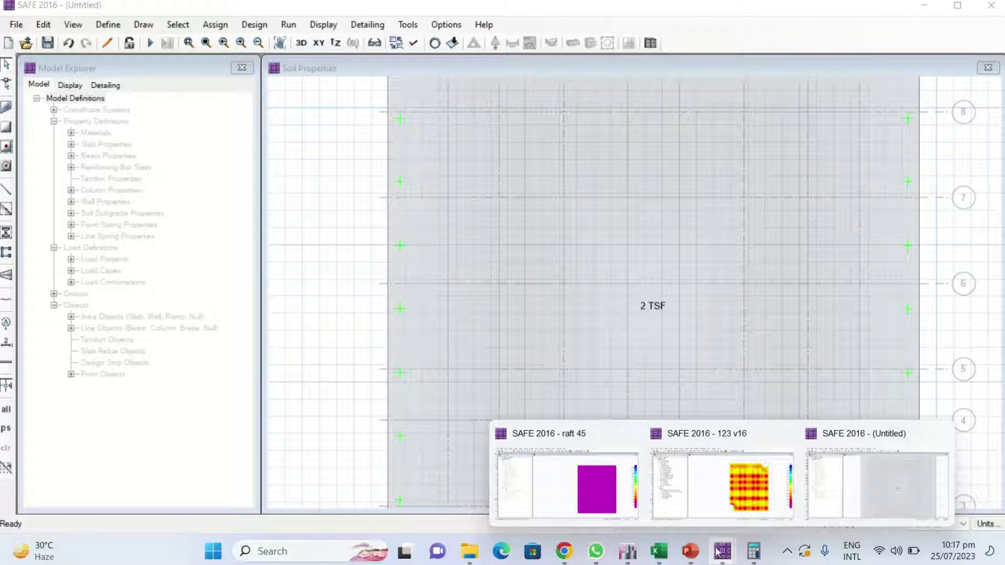
click(527, 455)
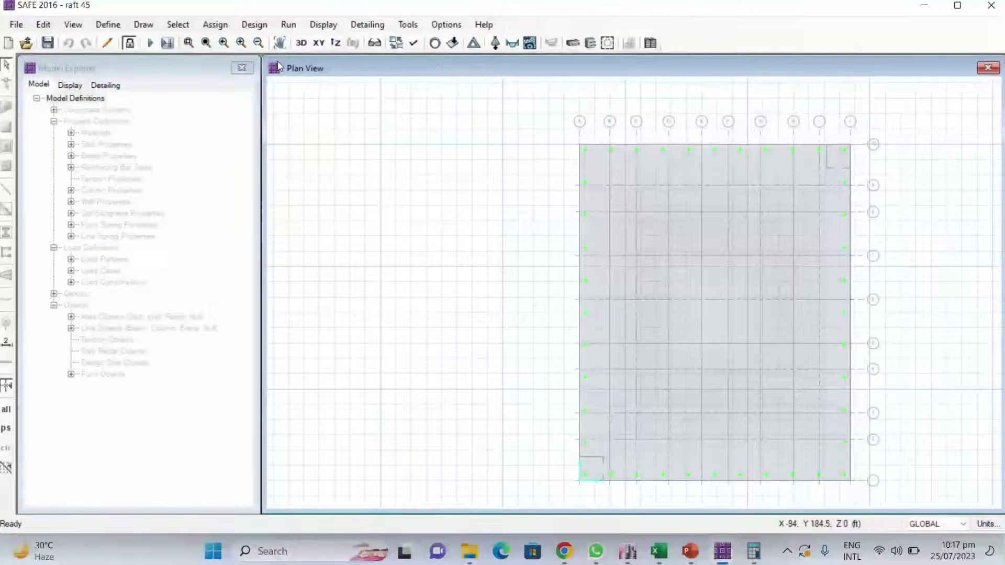
click(321, 26)
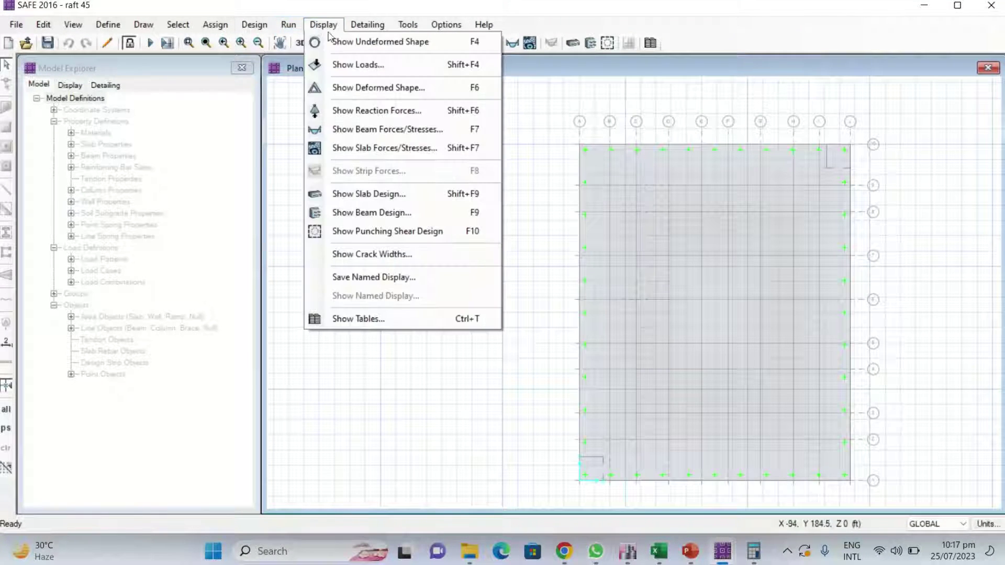
click(372, 88)
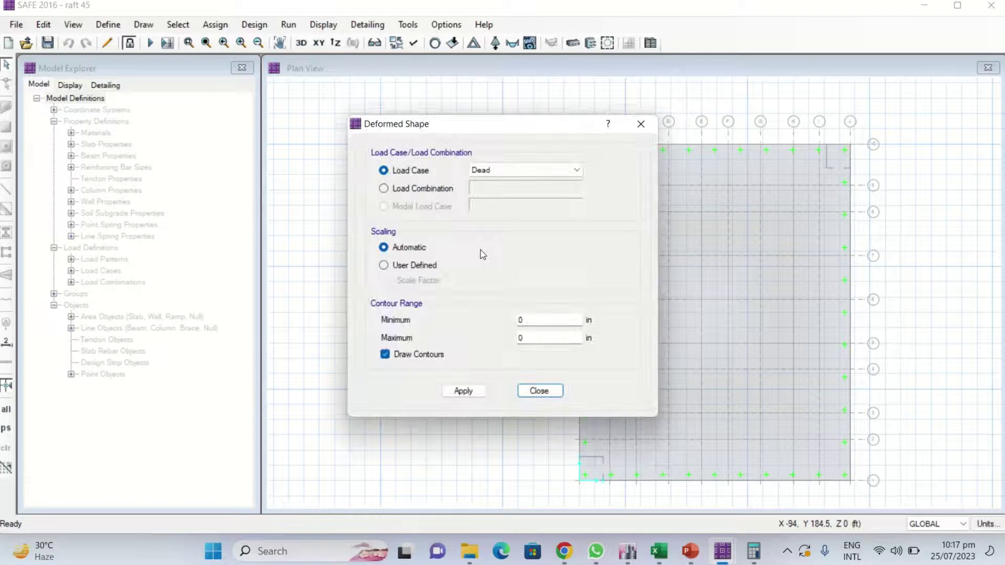
click(465, 392)
drag(526, 125, 294, 90)
click(661, 268)
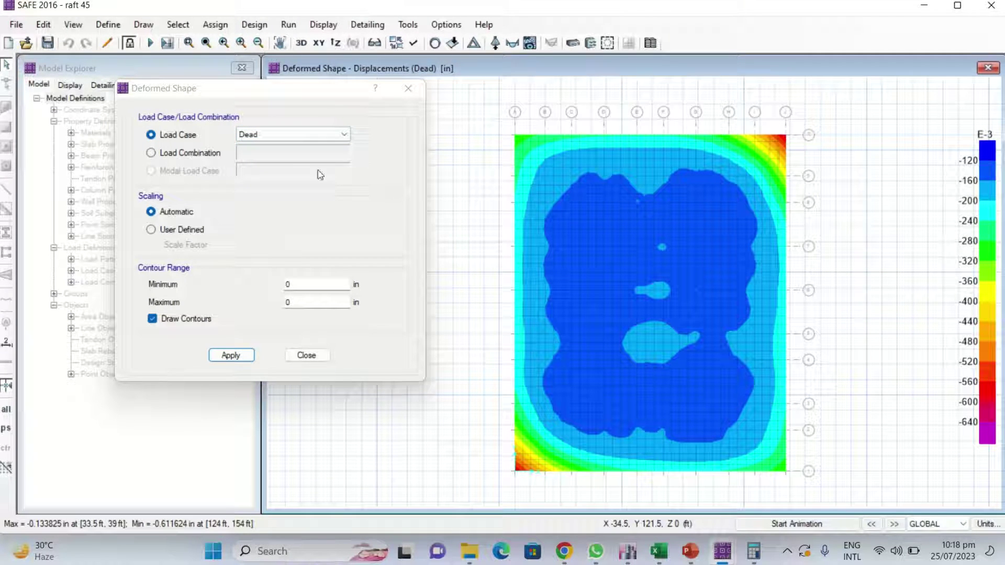
Step: Display the raft's deformed shape contours for the LIVE load case
click(283, 134)
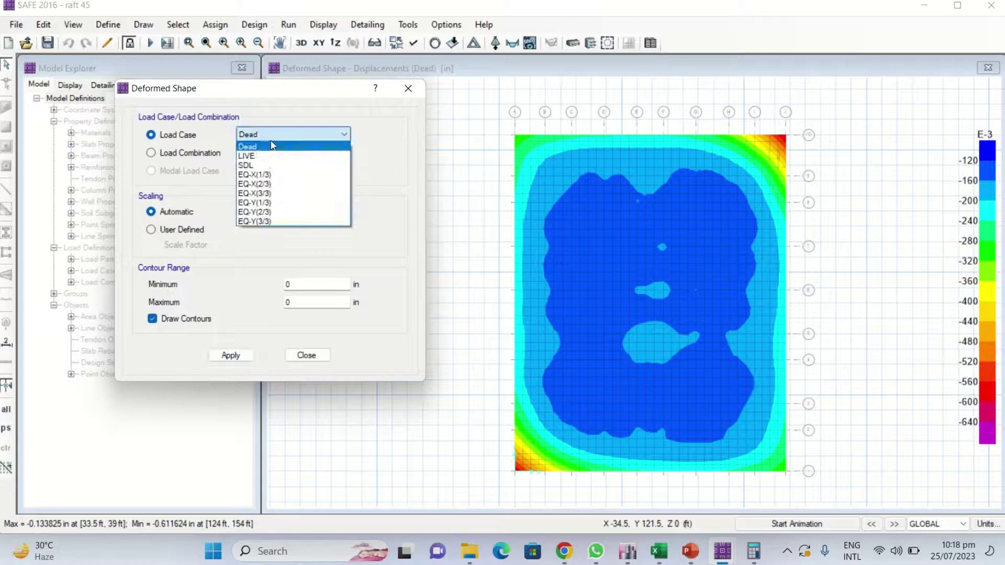
click(267, 151)
click(242, 356)
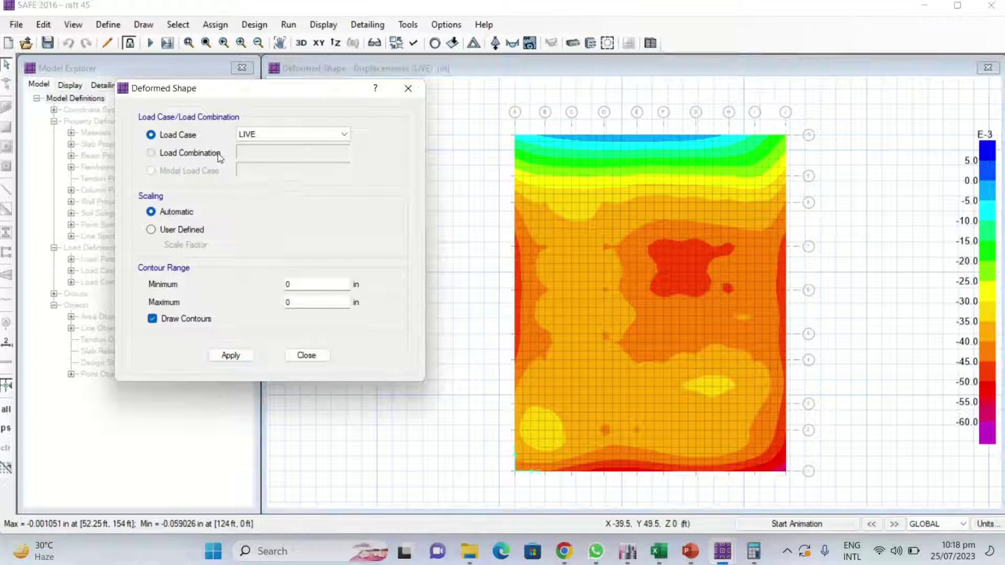
Step: Display the raft's deformed shape contours for the Comb2 load combination, then close the deformed shape settings
click(218, 153)
click(272, 159)
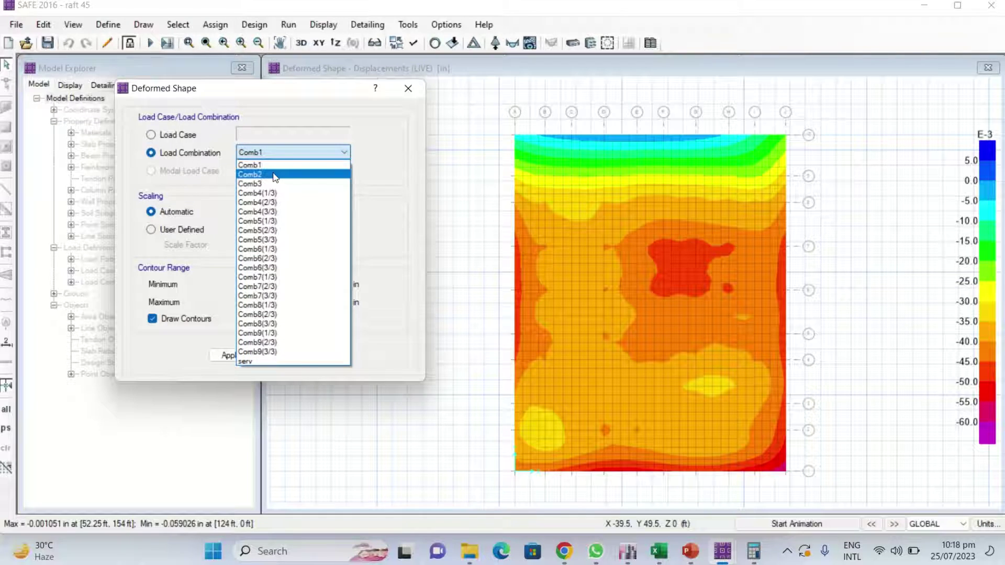
click(275, 172)
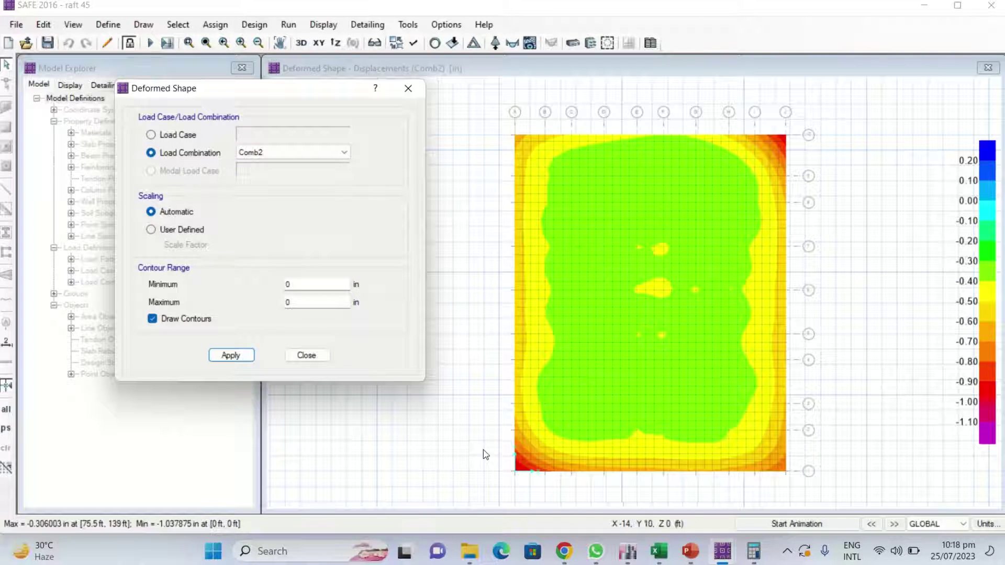
click(736, 291)
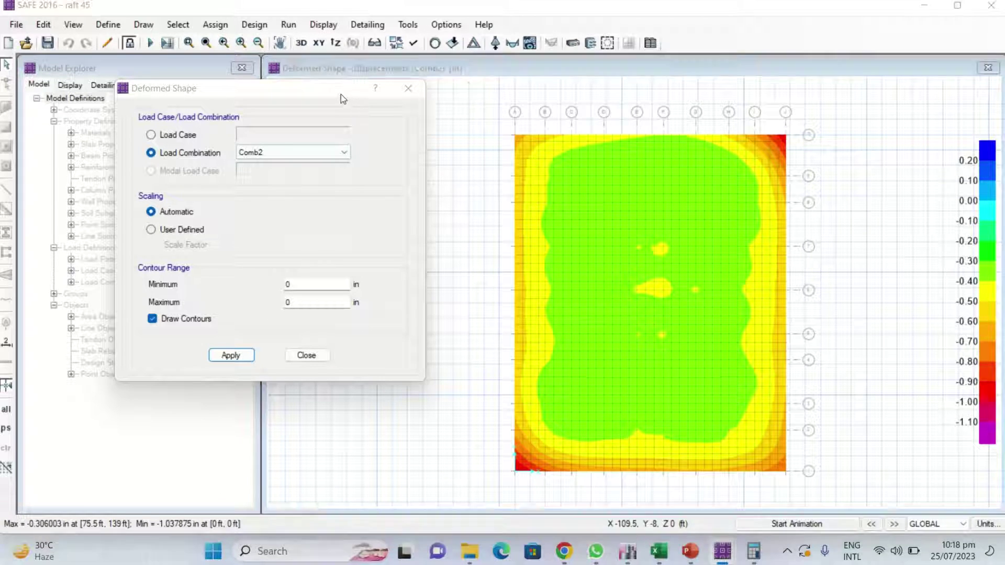
drag(341, 94, 337, 120)
click(462, 68)
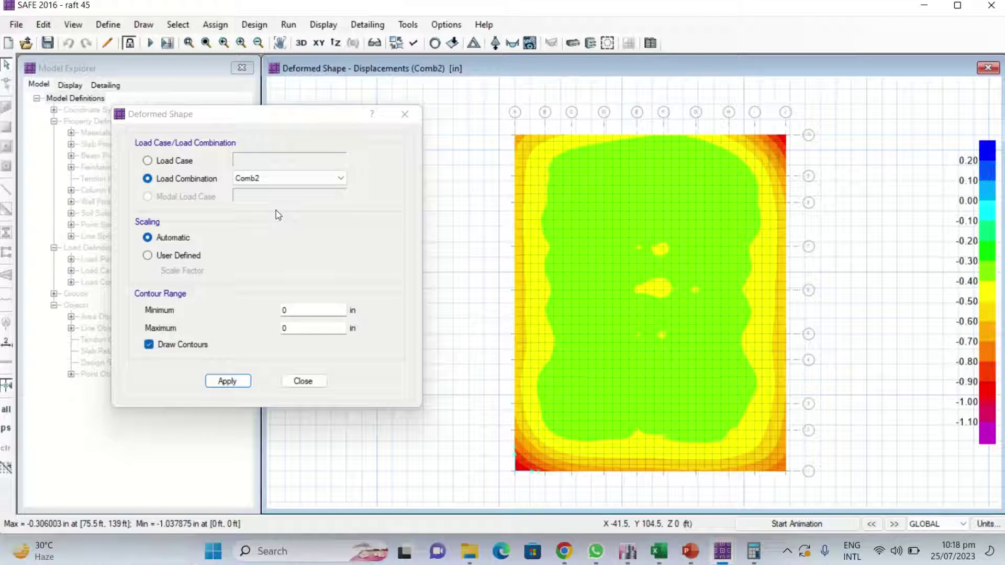
click(404, 114)
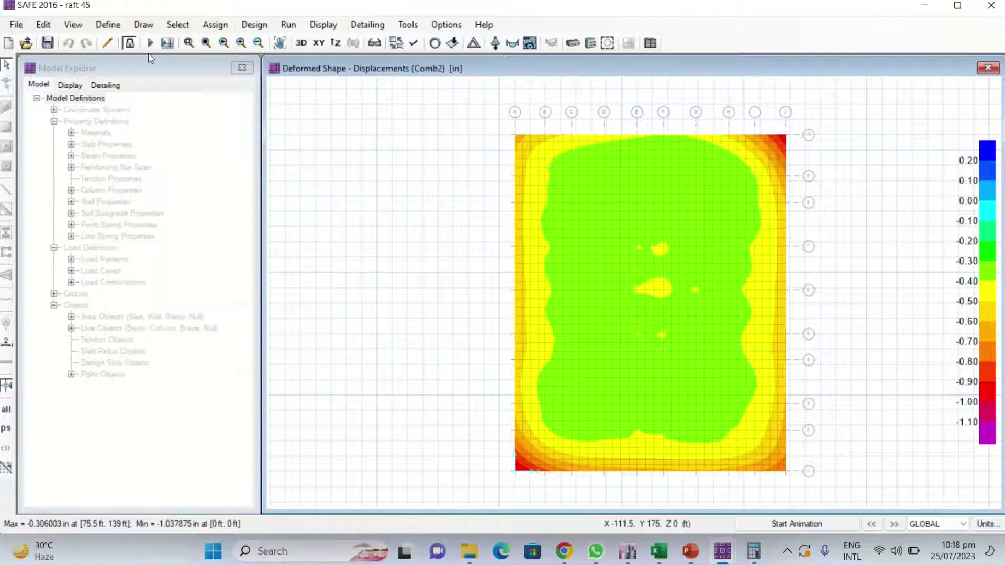
Step: Check the load cases and scale factors that make up the serv load combination, leaving its definition unedited
click(100, 26)
click(202, 314)
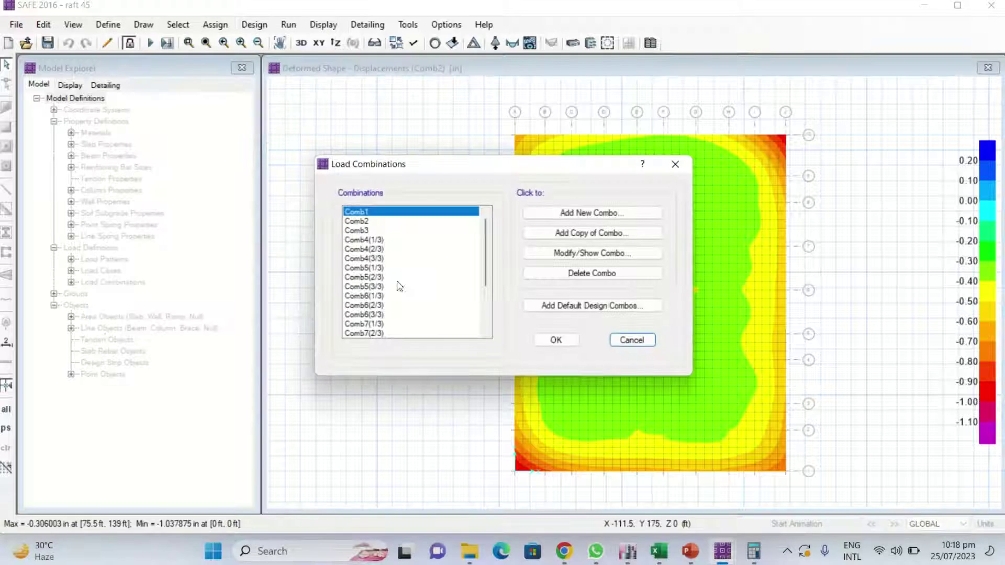
scroll(400, 286, down, 3)
click(366, 334)
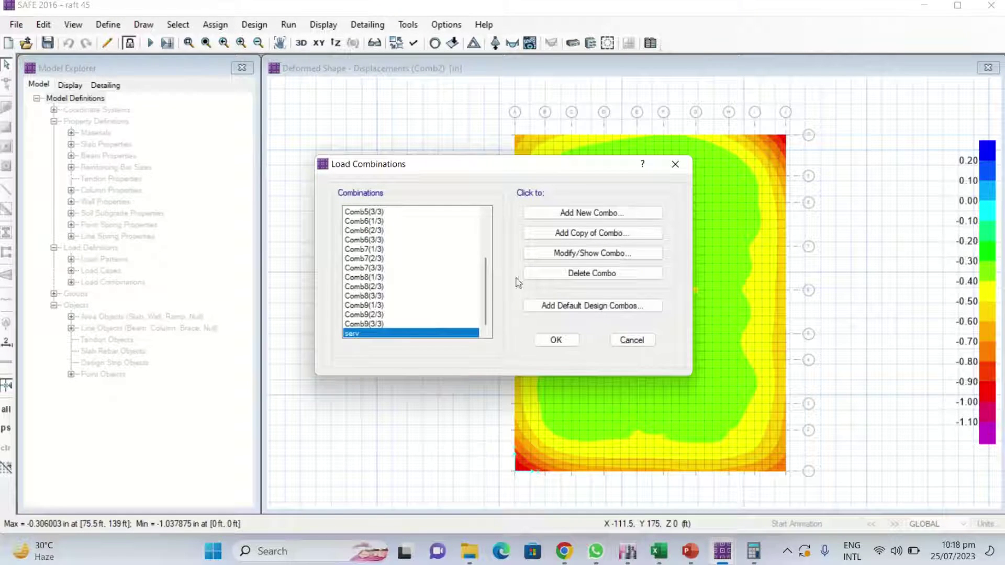
click(526, 253)
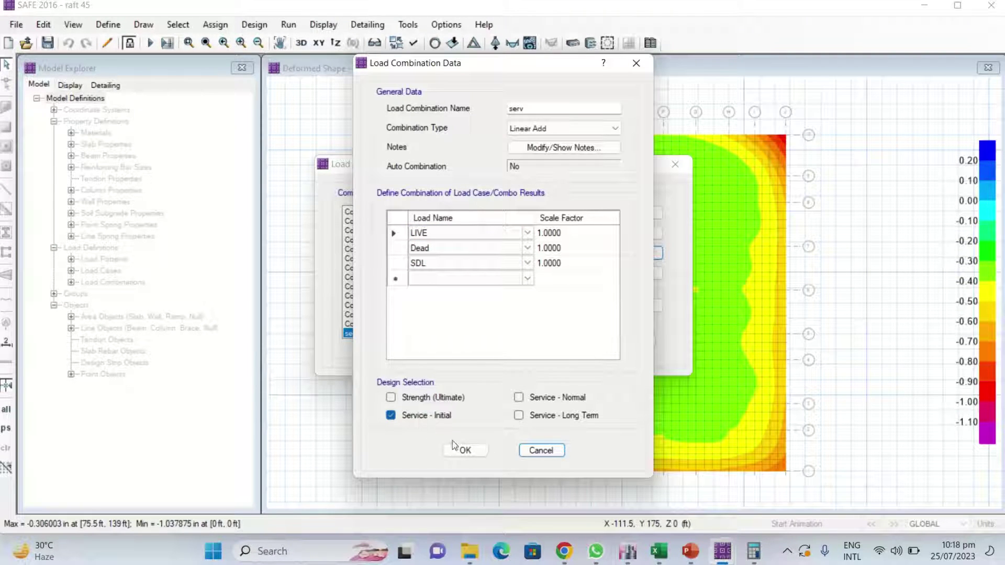
click(540, 450)
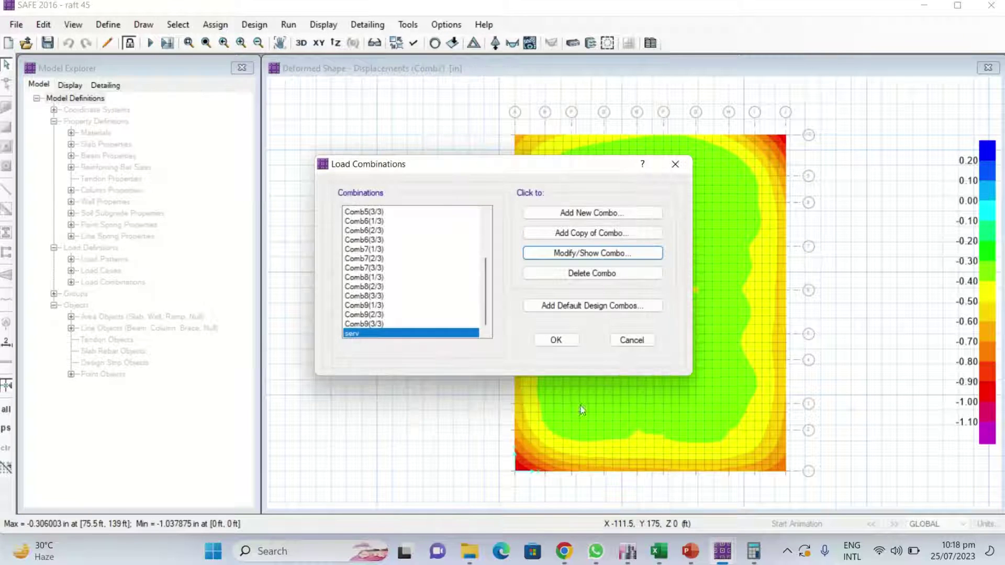
click(624, 343)
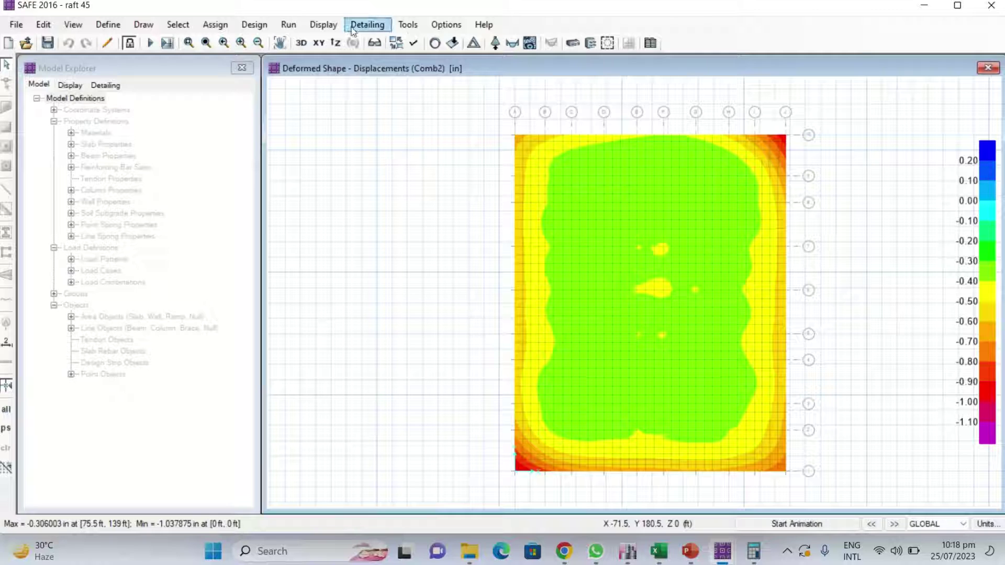
Step: Display the deformed shape contours for the serv load combination, inspect the raft's settlement, and return to the undeformed shape
click(324, 26)
click(306, 30)
click(255, 25)
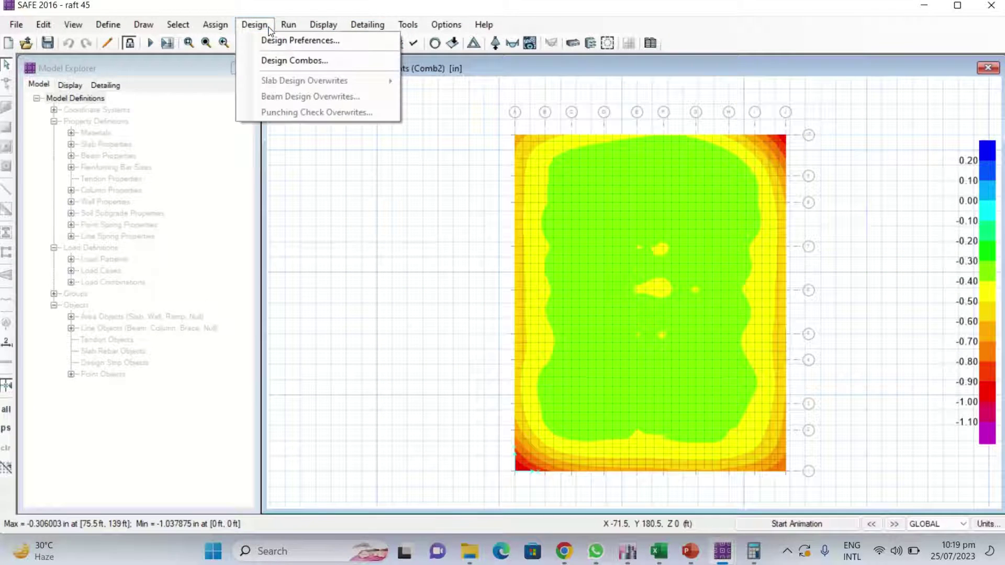
click(254, 24)
click(319, 26)
click(378, 87)
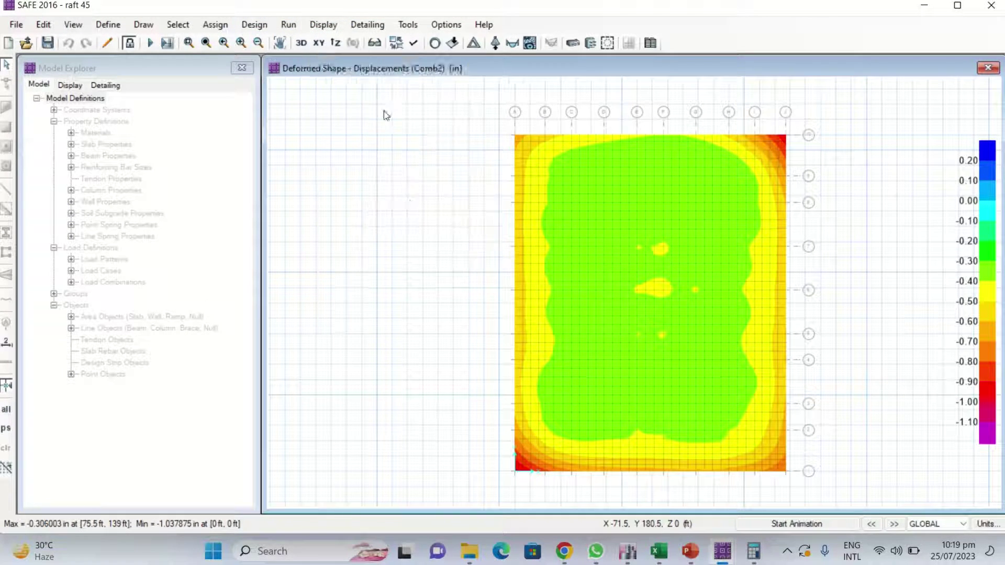
click(489, 189)
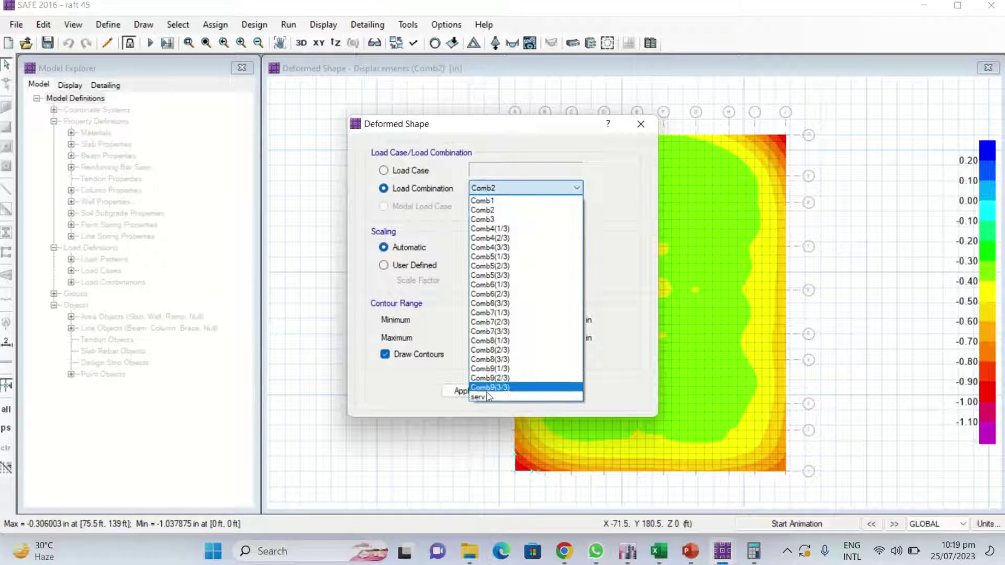
click(474, 395)
click(469, 396)
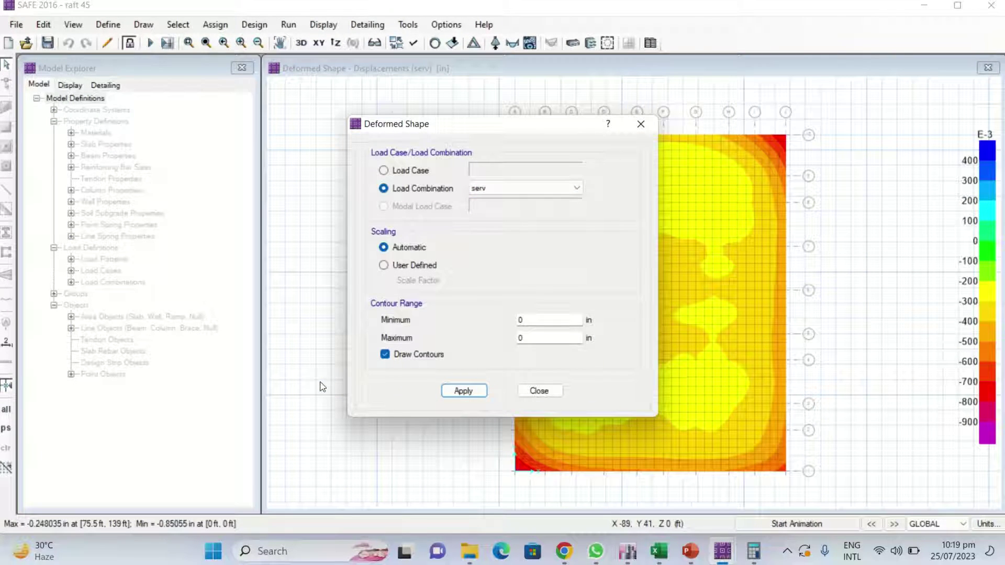
drag(496, 131, 215, 48)
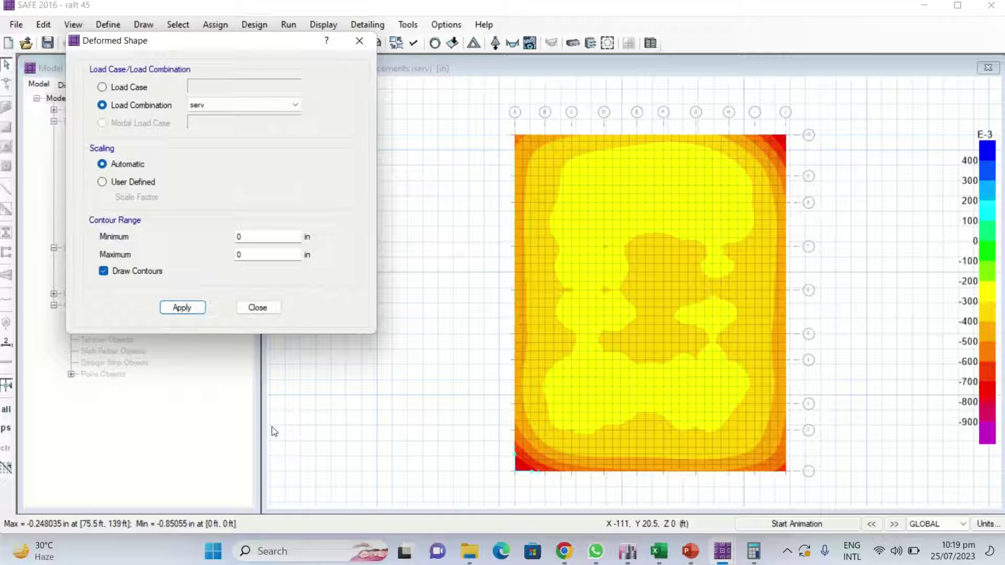
click(441, 369)
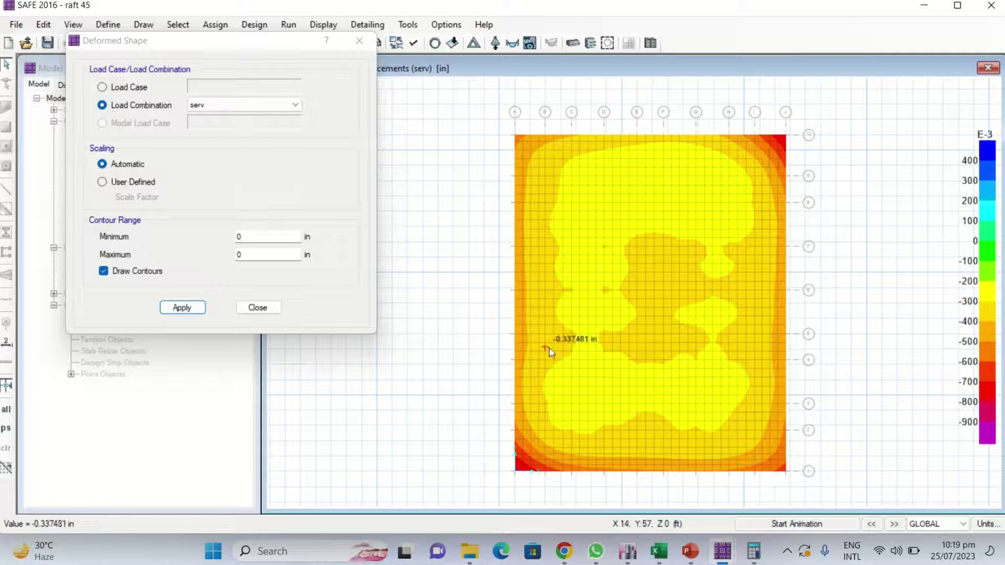
click(267, 310)
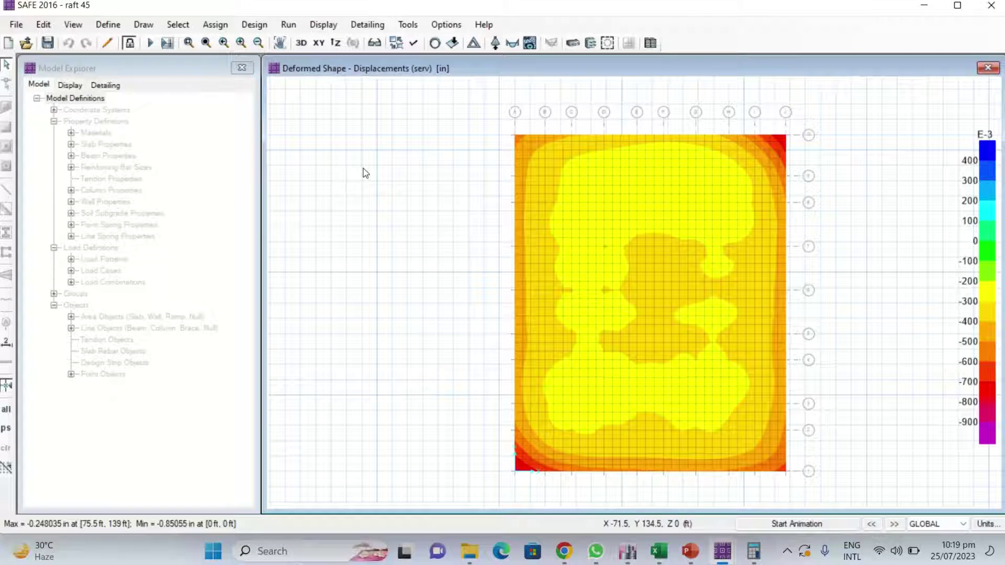
click(435, 44)
Step: Display the soil pressure contours on the deformed shape for the serv load combination and inspect values across the raft
click(329, 30)
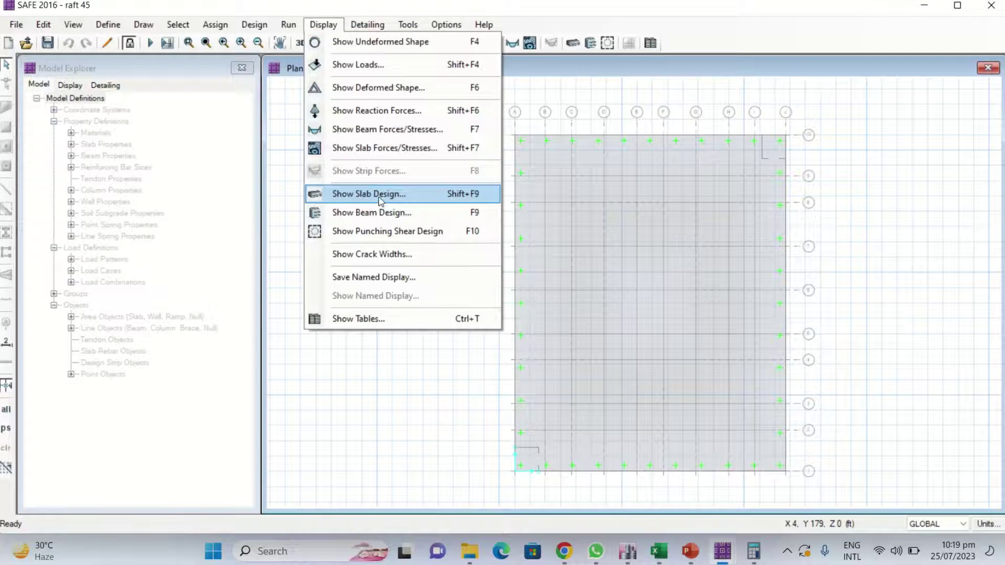
click(349, 113)
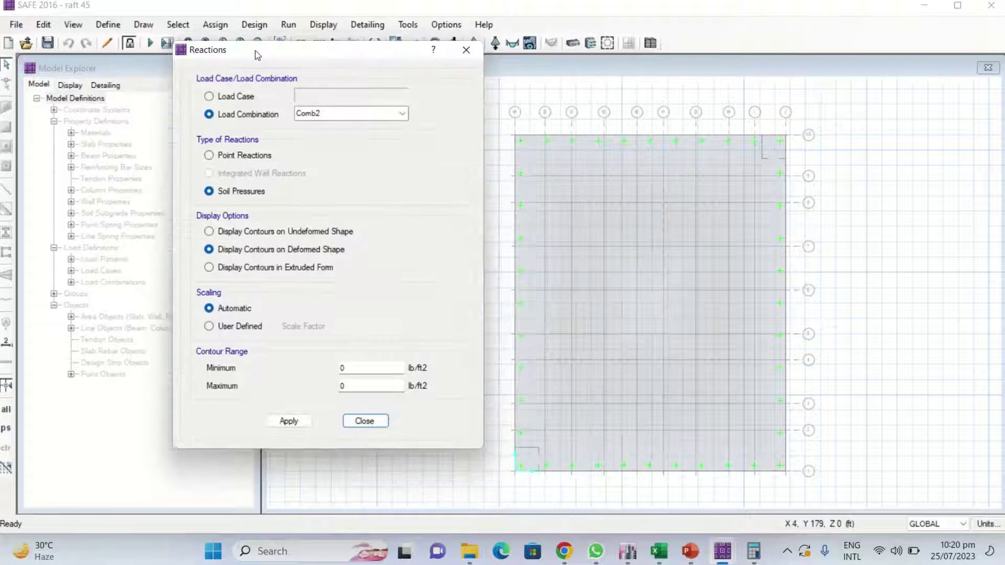
drag(257, 56, 127, 32)
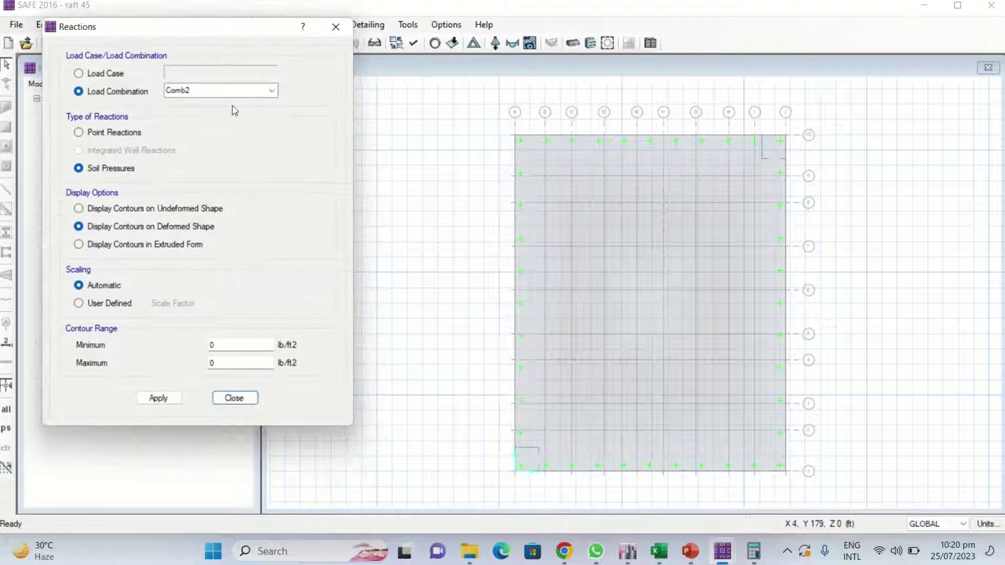
click(272, 90)
click(174, 302)
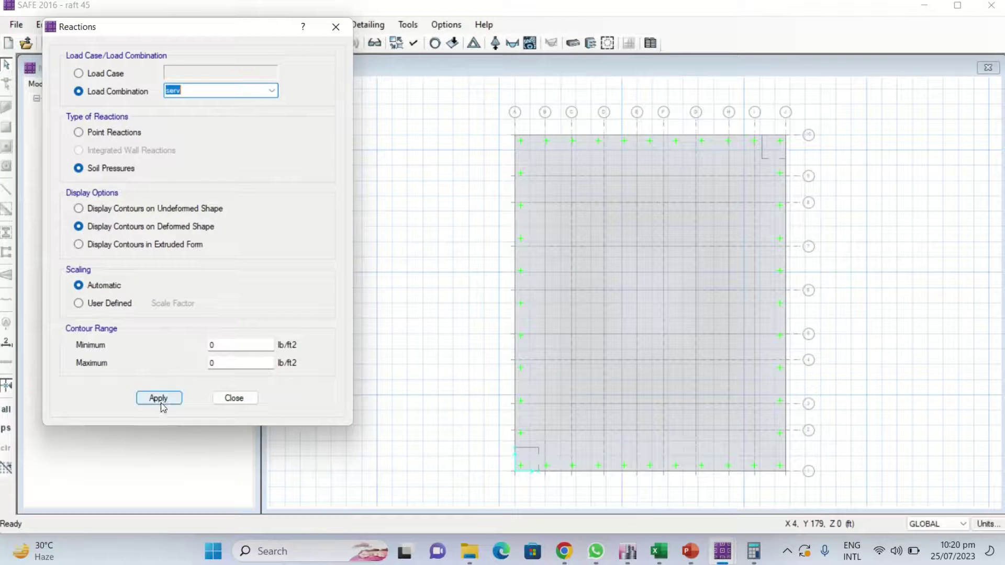
click(158, 398)
mouse_move(554, 356)
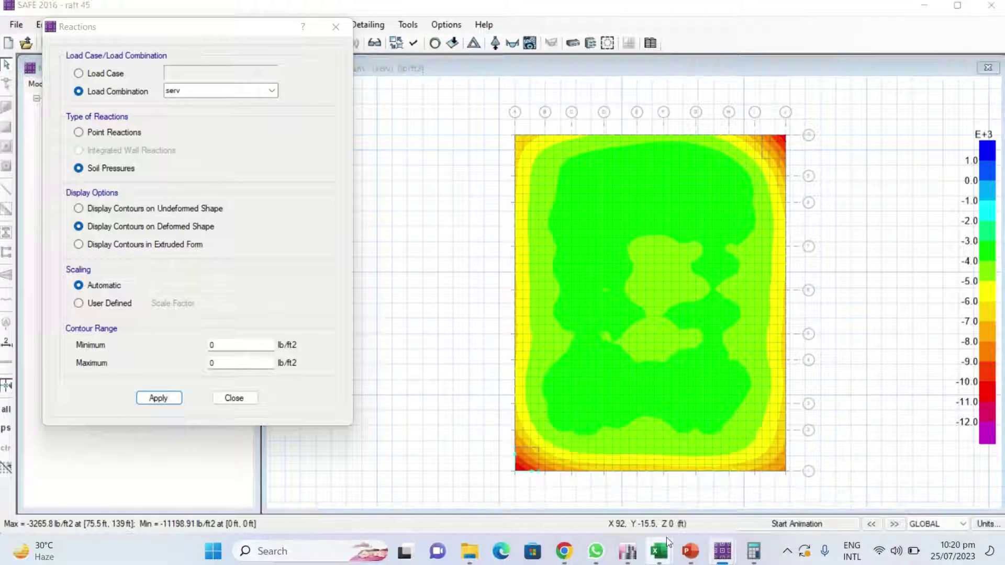
Step: Switch to the Book2 workbook in Excel and enter 3868 in L12 and the formula =2*2204 in L13
mouse_move(659, 551)
click(686, 474)
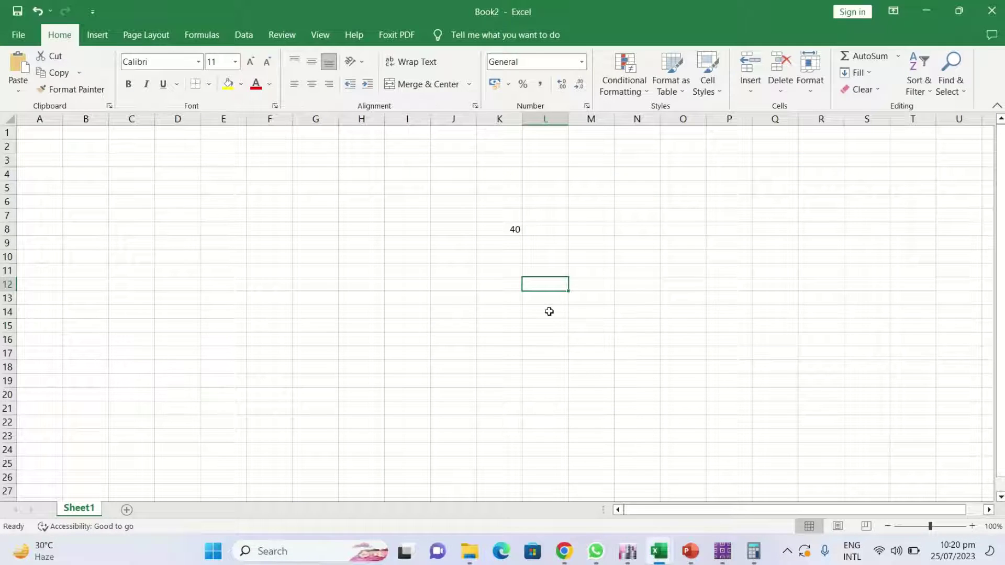
text(3)
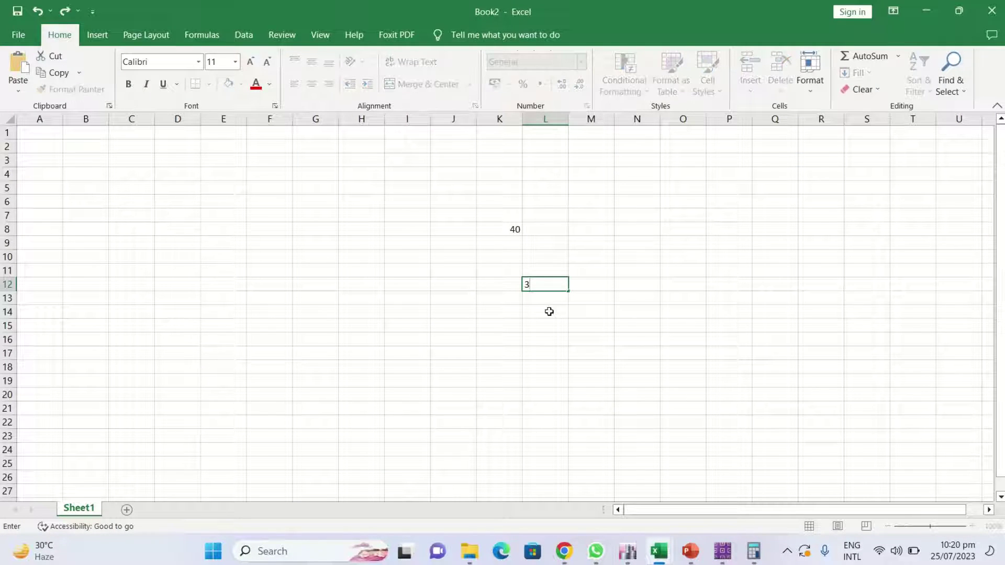
text(868)
key(Return)
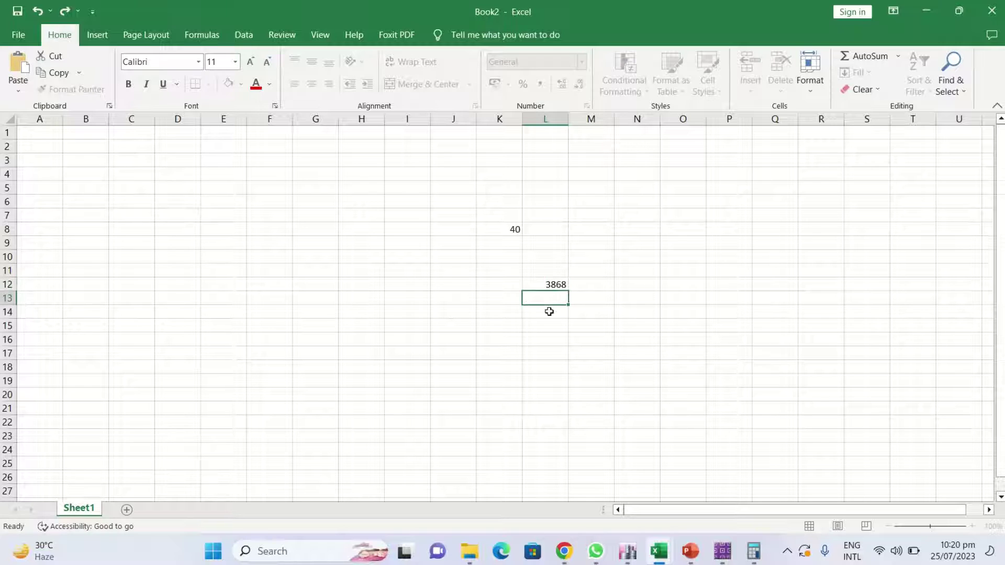
text(=)
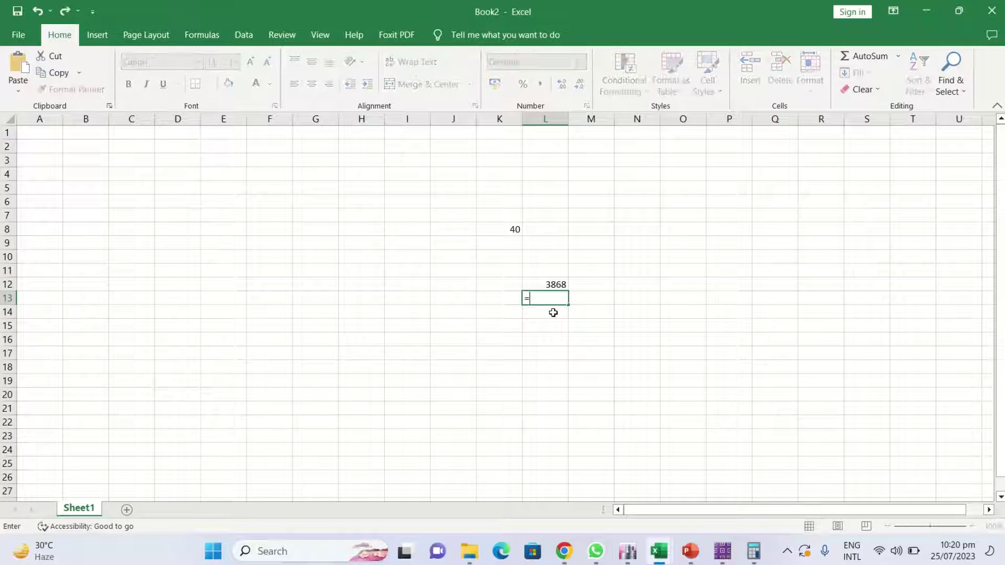
text(2*2204)
key(Return)
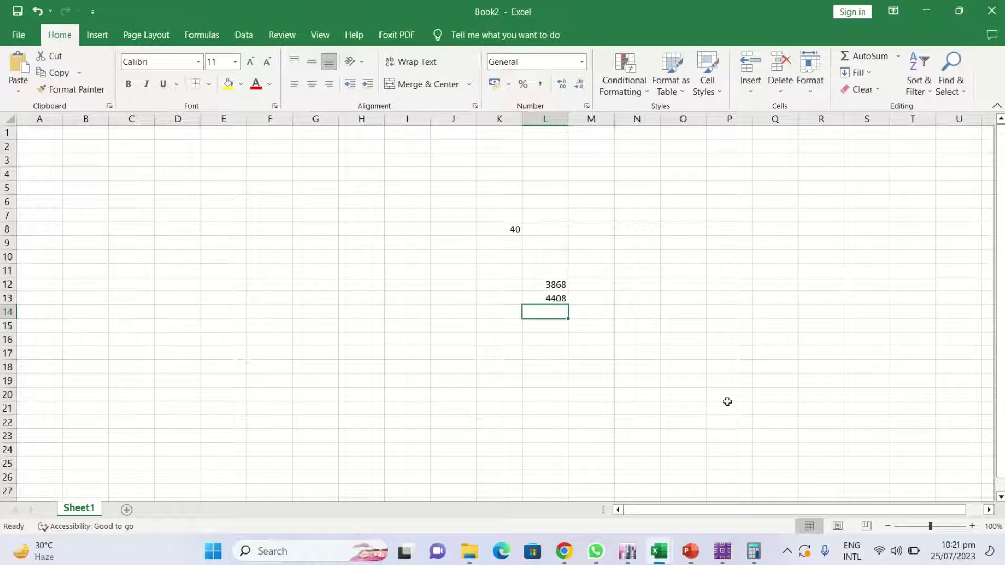
Step: Switch back to the raft 45 model in SAFE, close the reactions settings and restore the undeformed shape
mouse_move(722, 550)
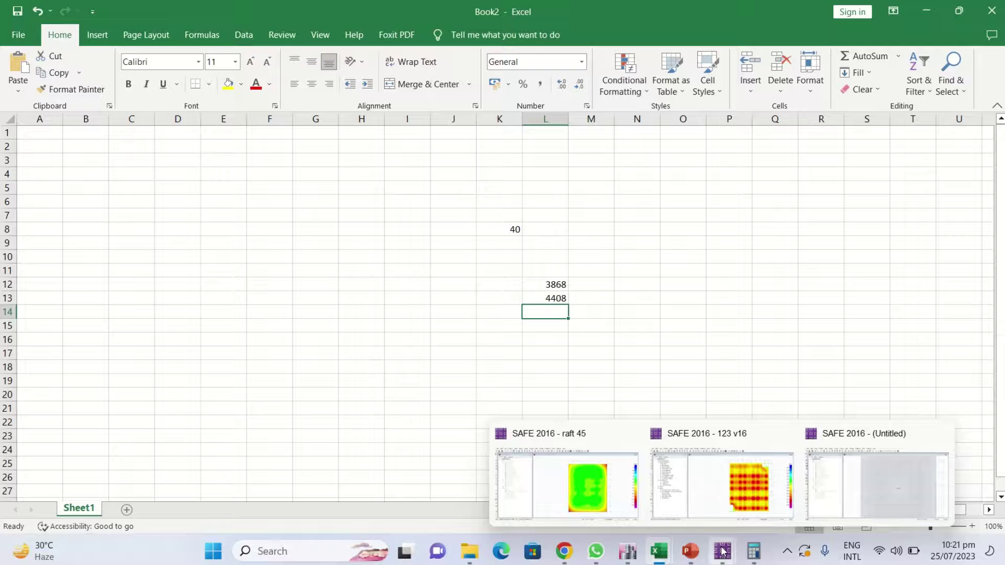
click(577, 480)
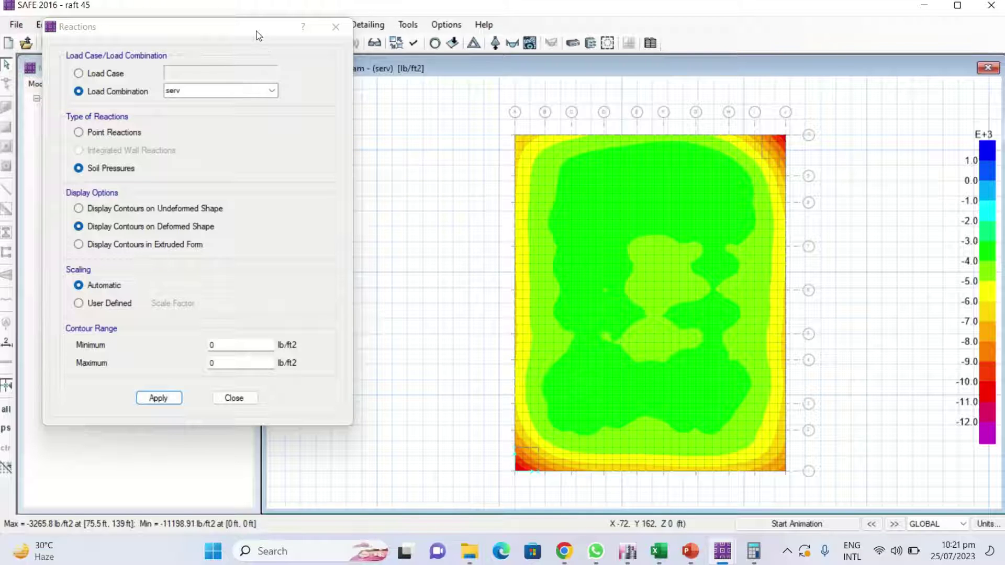
drag(256, 31, 253, 54)
click(333, 49)
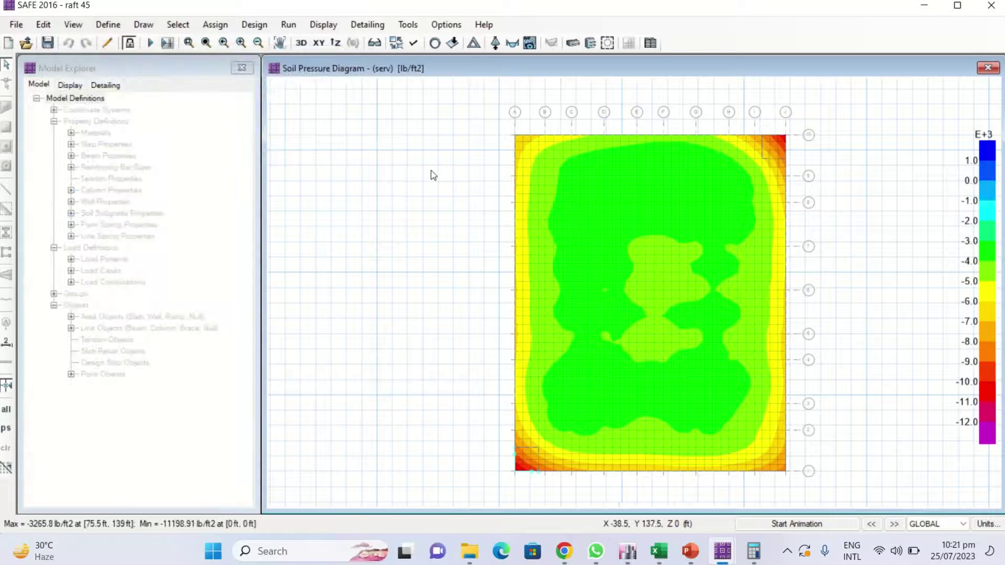
click(434, 43)
Step: Switch to the MODULE-11 presentation in PowerPoint and go to slide 4 on subgrade assignment and raft thickness
mouse_move(691, 551)
click(620, 487)
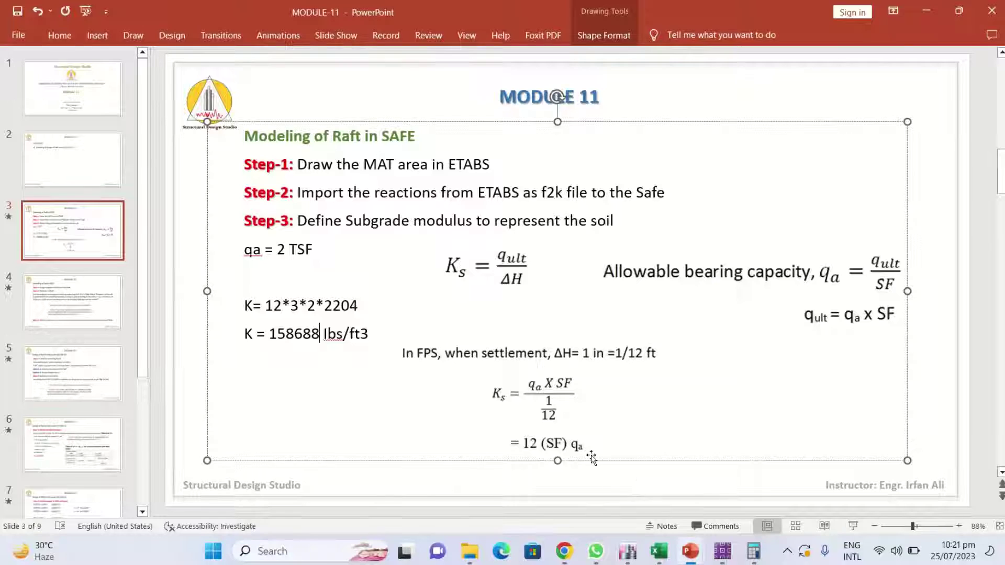
click(700, 480)
scroll(700, 482, down, 1)
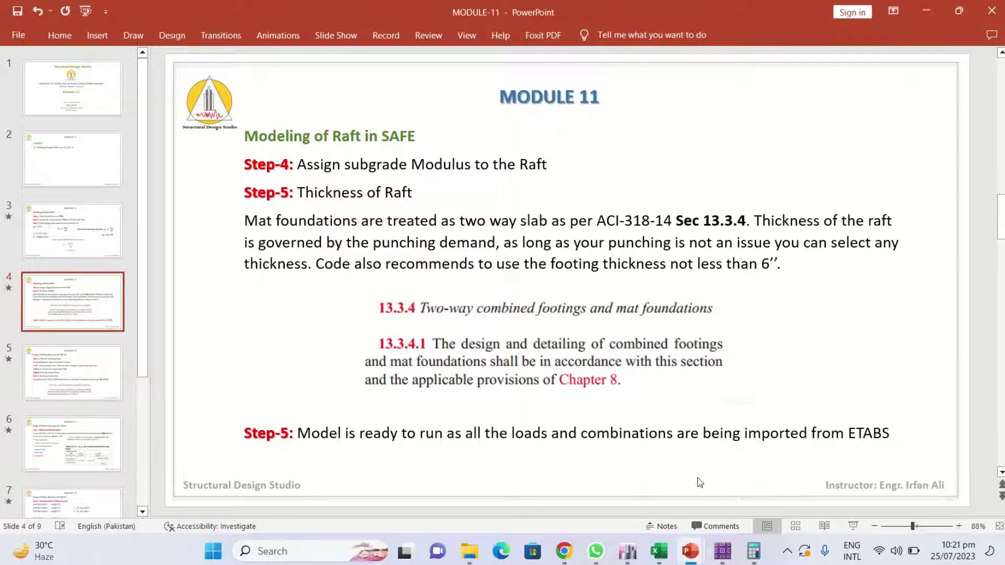